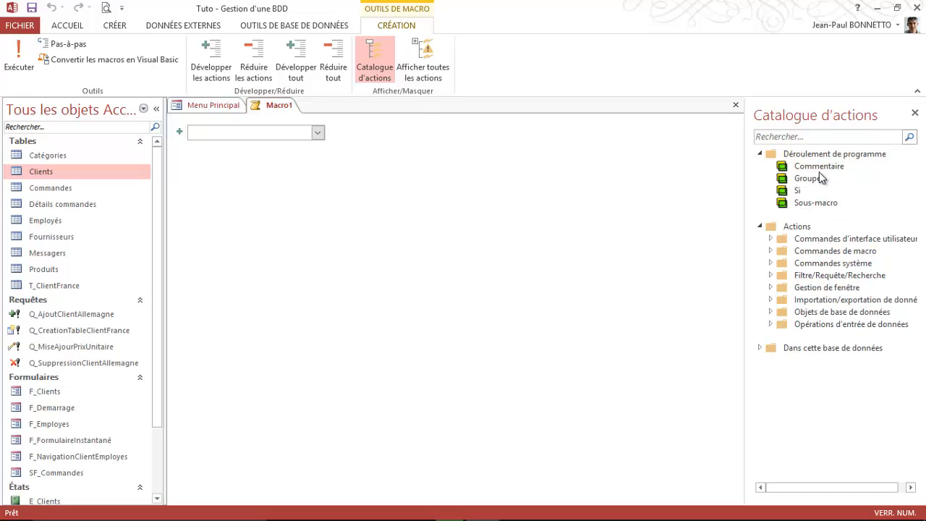
Hide the action catalogue of the macro designer and show it again.
left_click(913, 112)
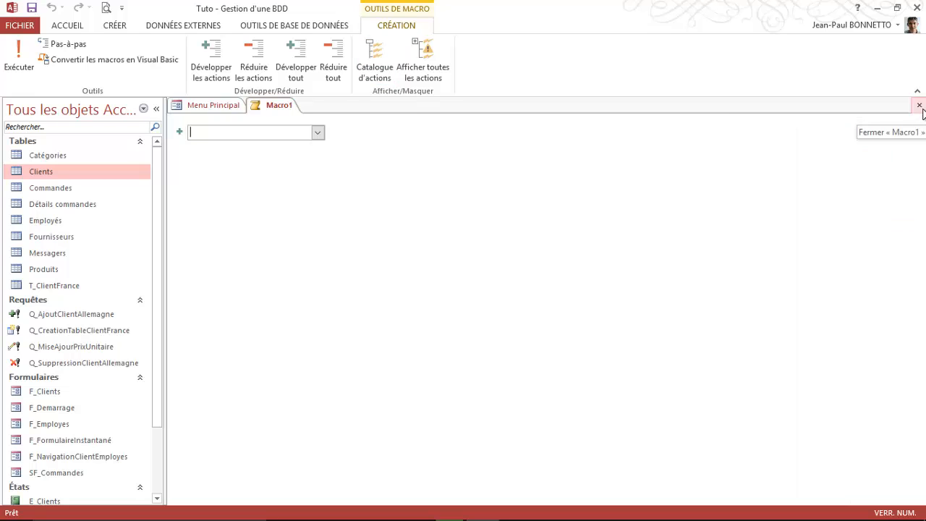
left_click(371, 55)
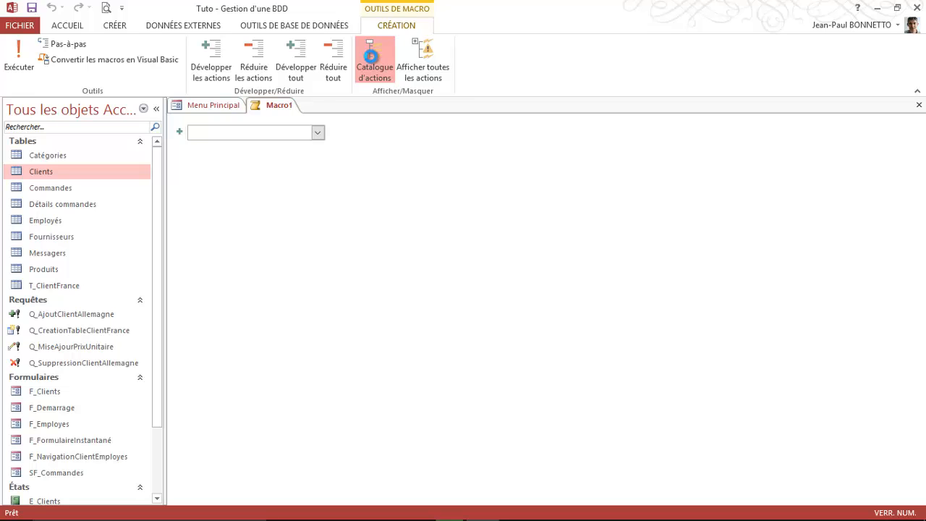
left_click(370, 55)
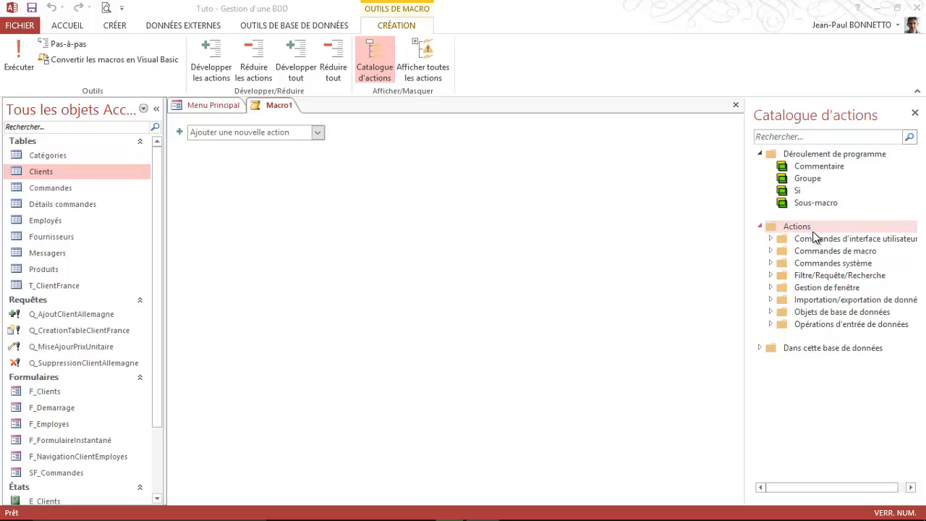
Examine the macro actions offered under the categories Commandes d'interface utilisateur, Commandes de macro and Commandes système.
left_click(770, 237)
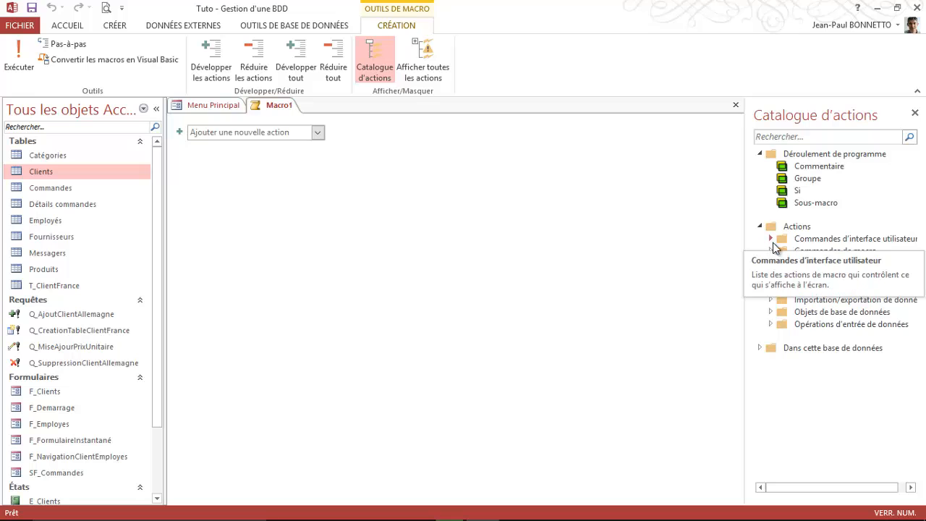
left_click(770, 239)
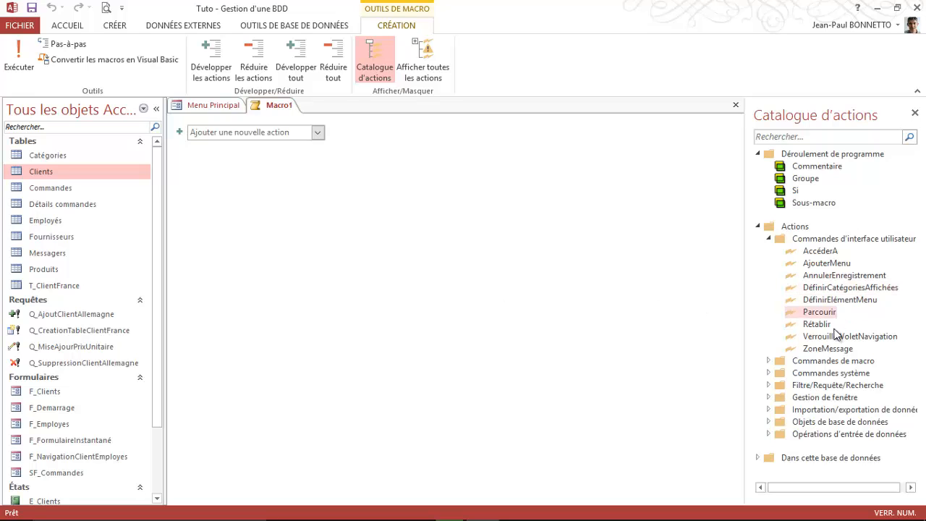
left_click(768, 239)
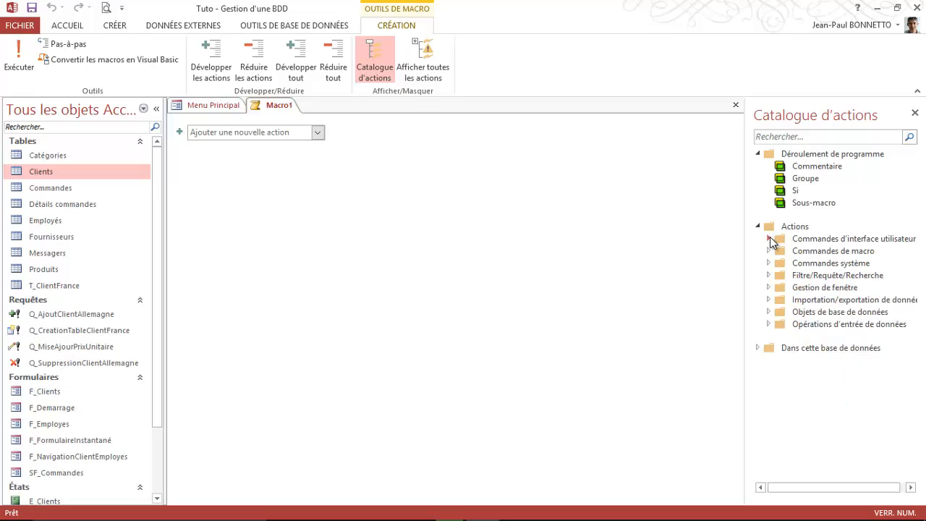
left_click(768, 252)
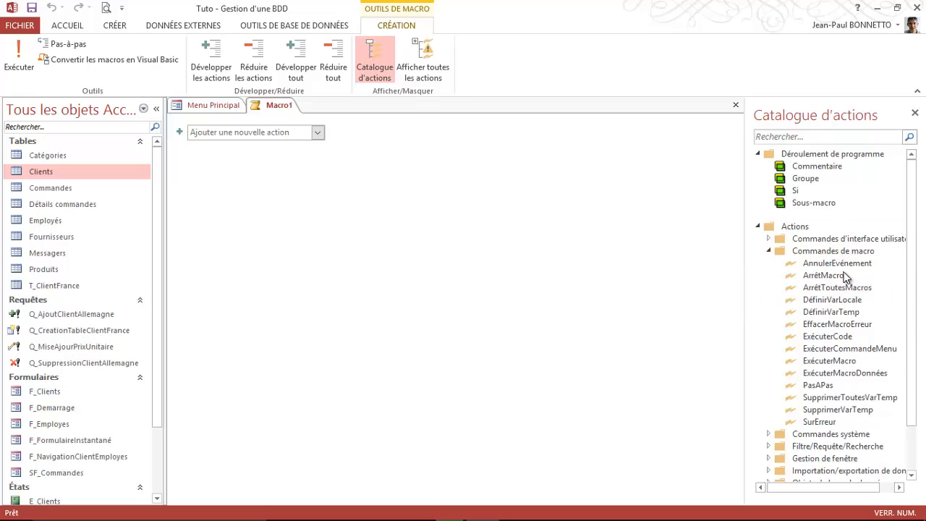
mouse_move(846, 261)
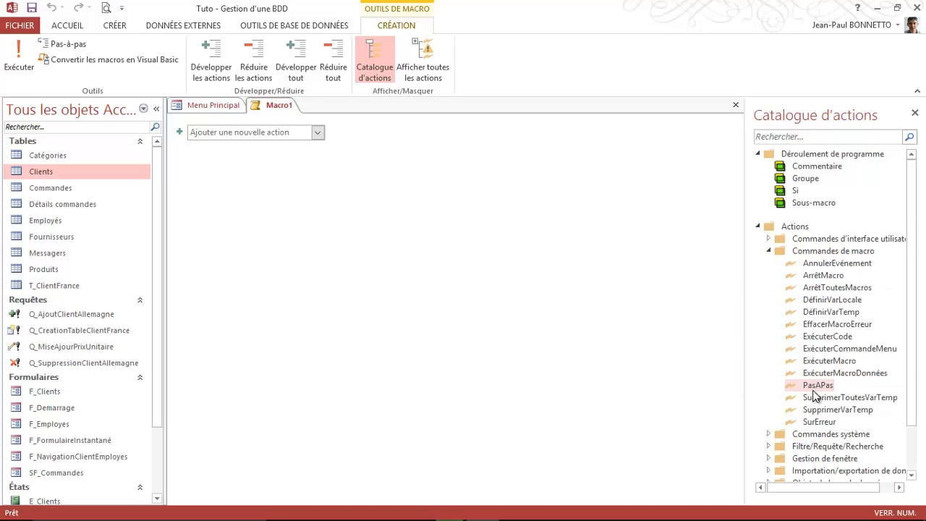
mouse_move(815, 389)
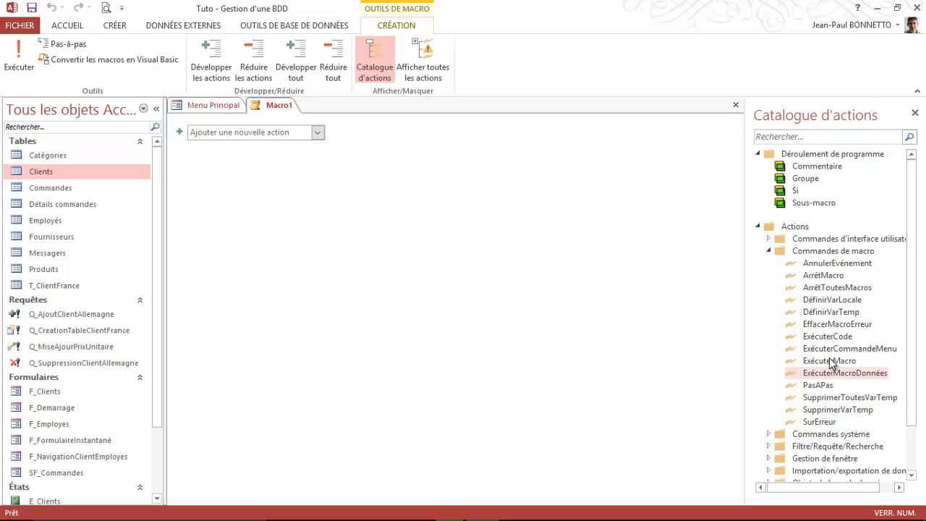
left_click(769, 251)
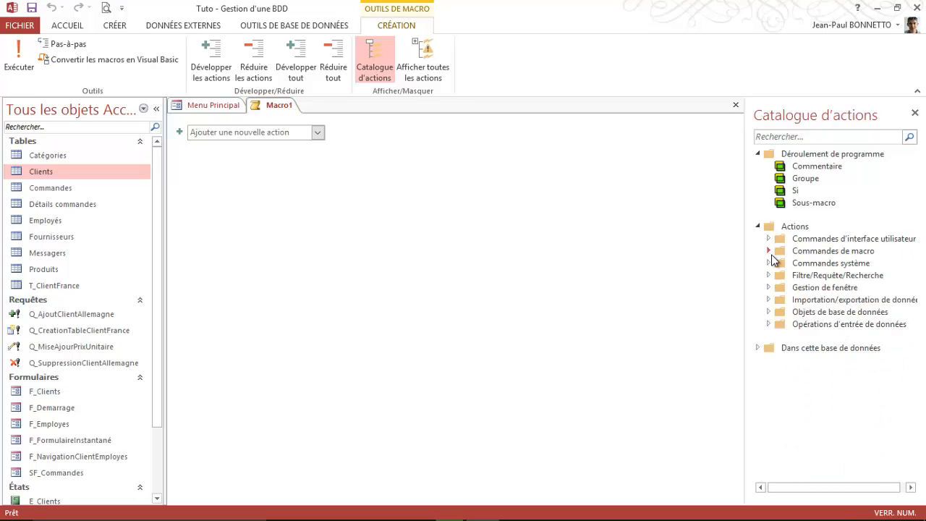
left_click(769, 263)
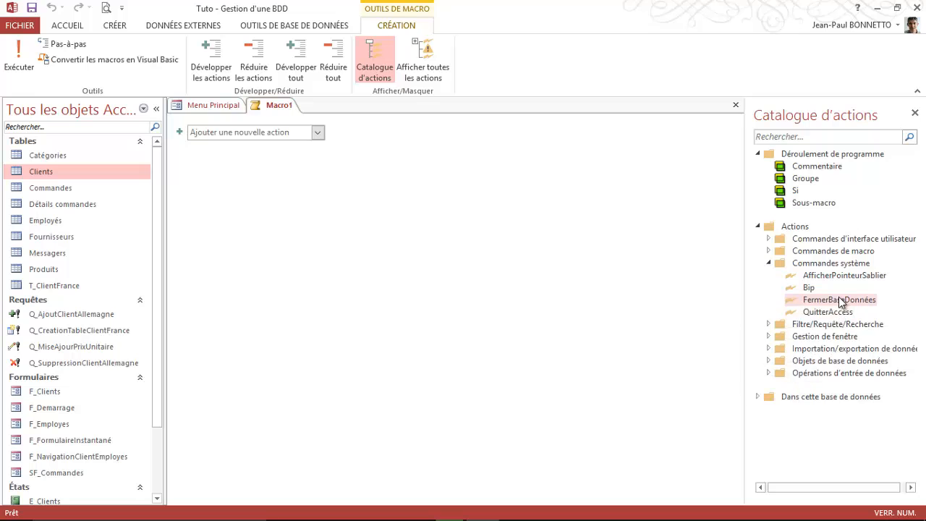
left_click(769, 263)
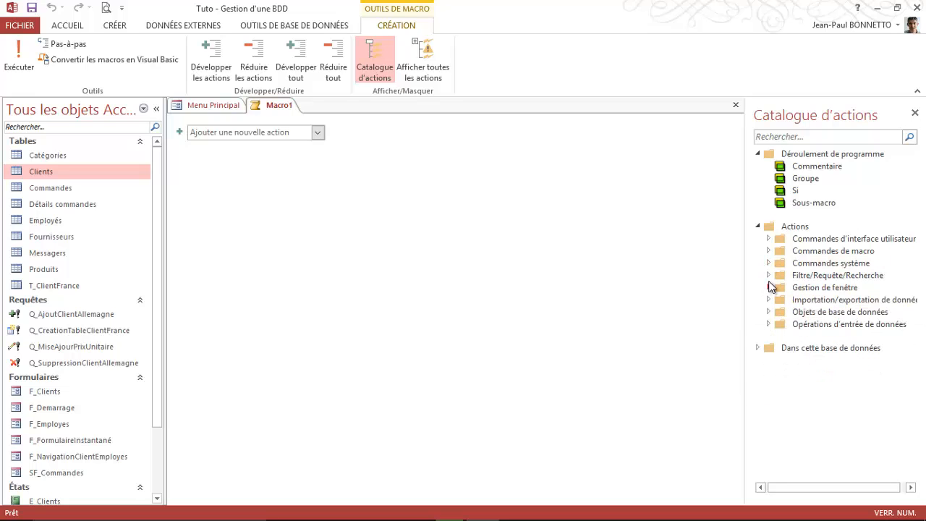
Examine the macro actions under Filtre/Requête/Recherche, Gestion de fenêtre, Objets de base de données and Opérations d'entrée de données.
left_click(769, 275)
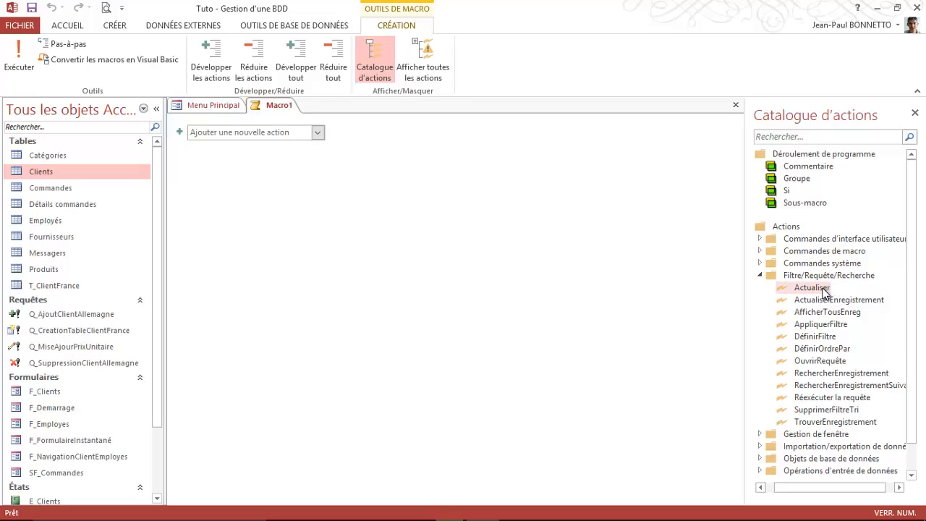
mouse_move(822, 288)
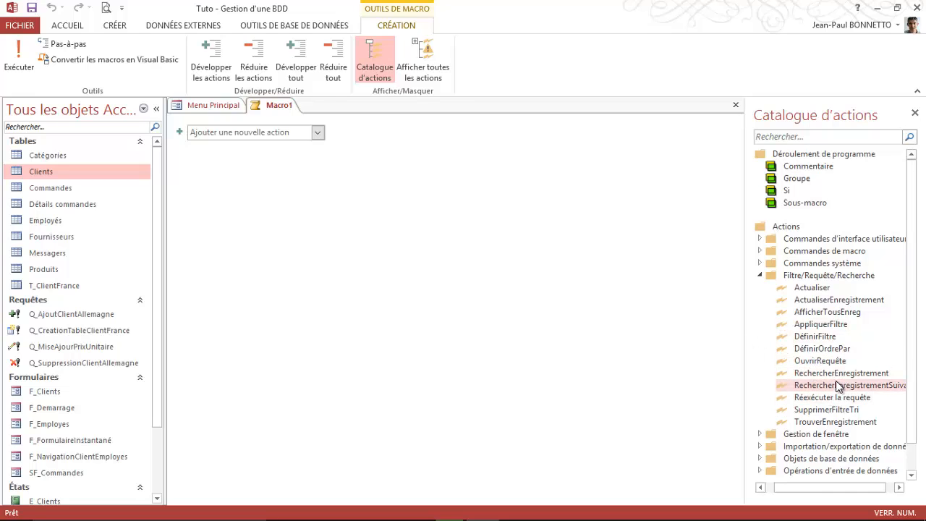
mouse_move(837, 385)
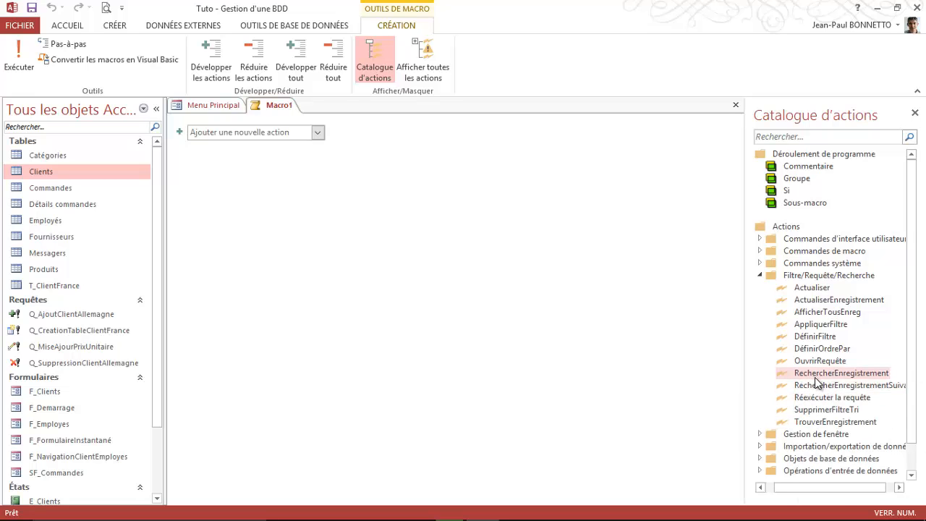
left_click(760, 275)
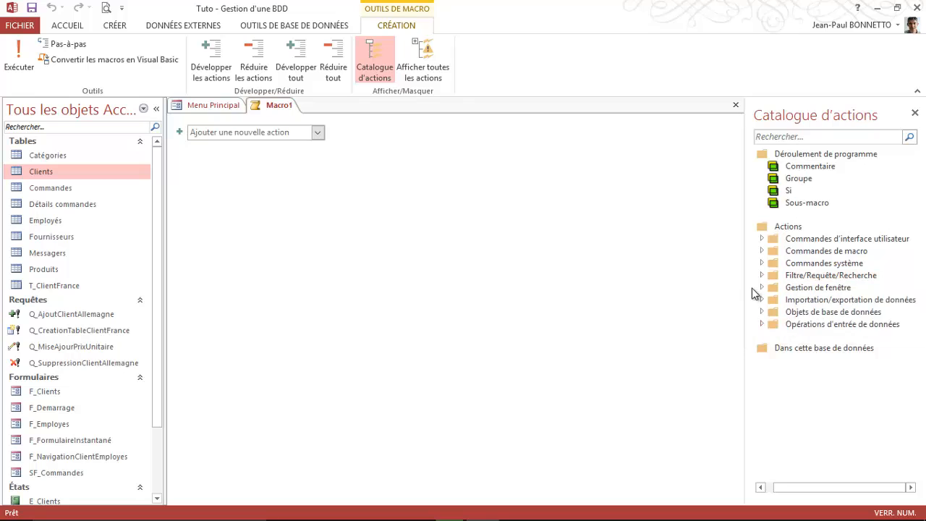
left_click(764, 287)
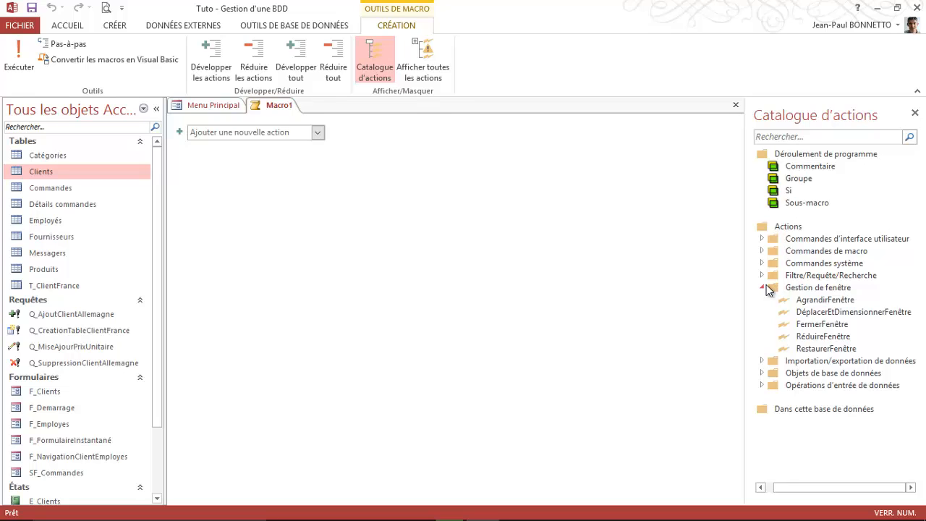
left_click(761, 287)
left_click(761, 311)
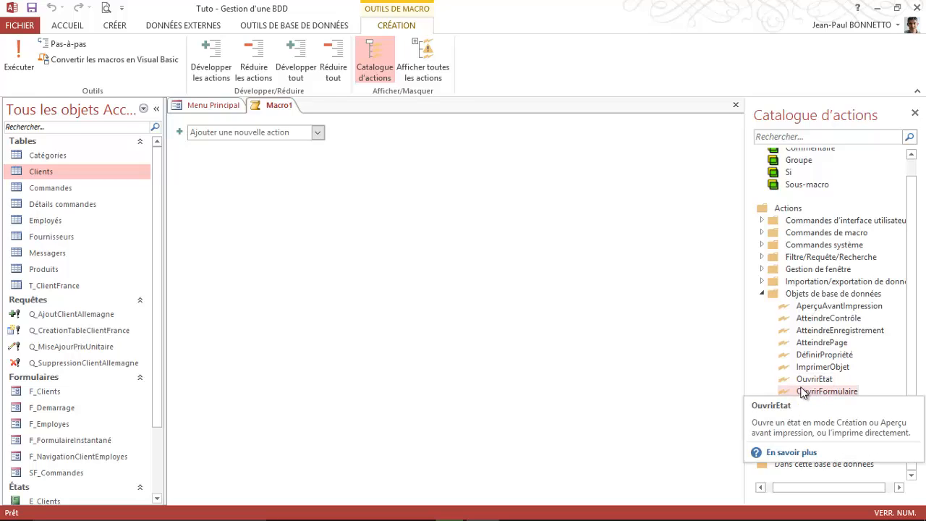
mouse_move(828, 391)
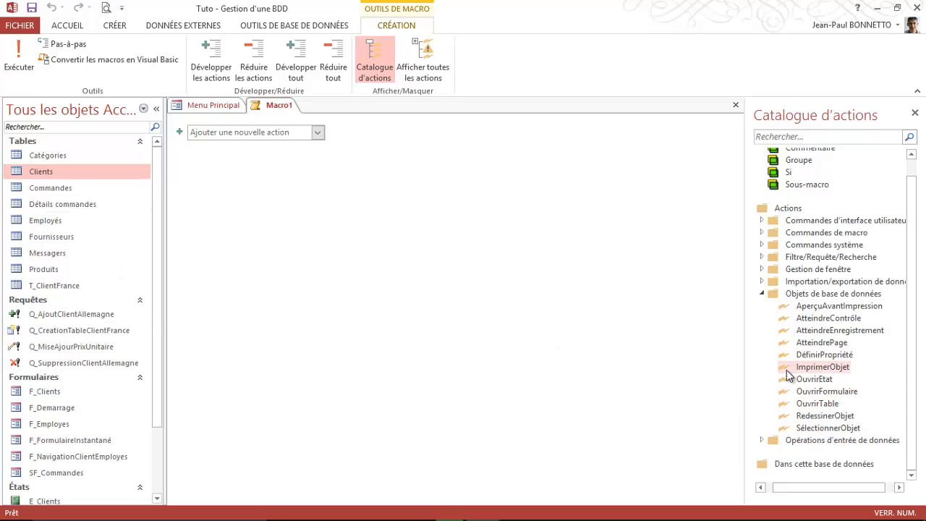
left_click(762, 294)
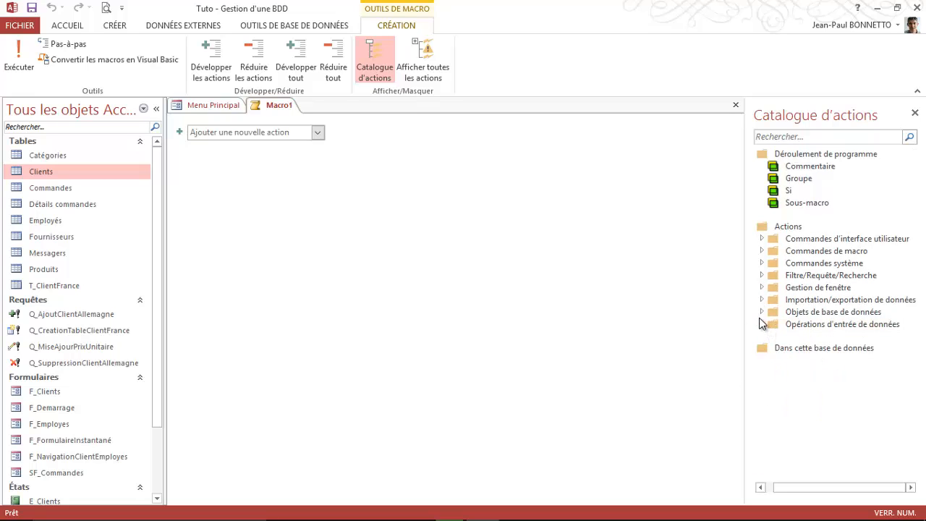
left_click(762, 324)
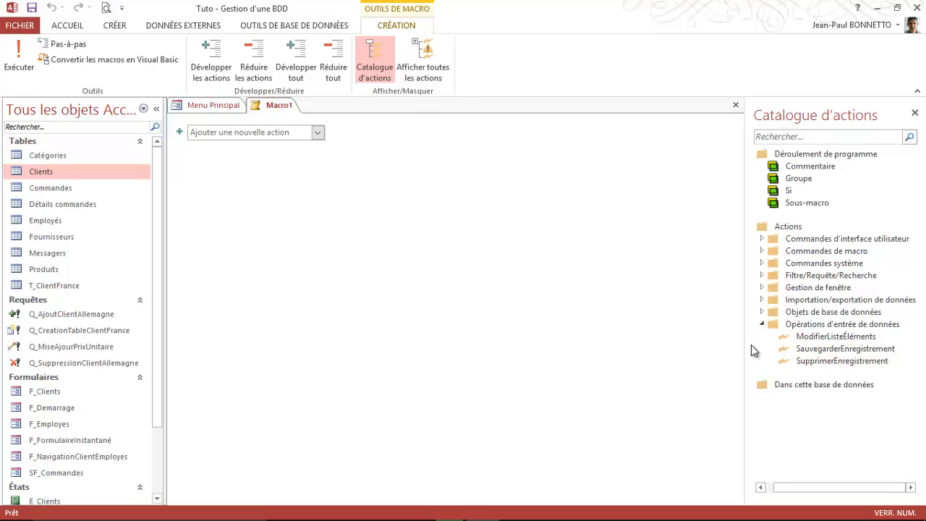
left_click(762, 322)
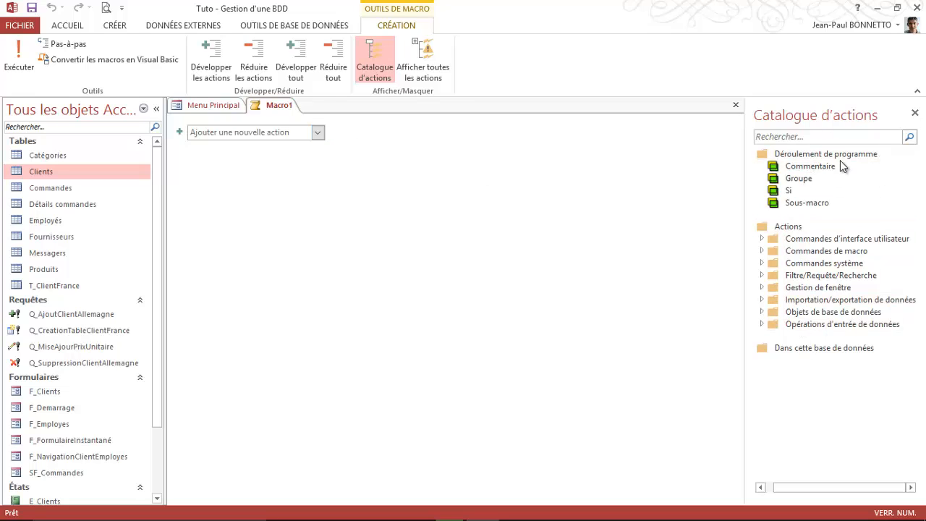
Look through the choices for adding a new action to Macro1, and close the list without choosing one.
left_click(317, 133)
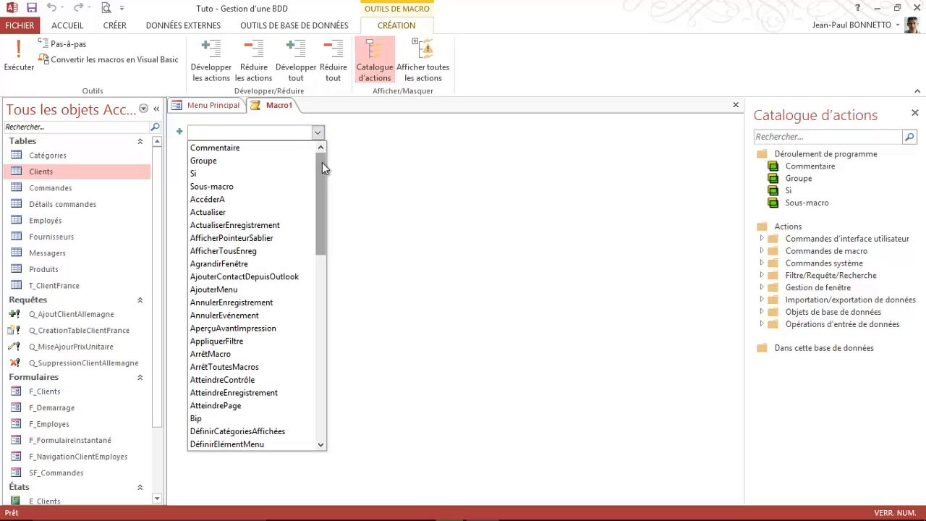
left_click_drag(321, 163, 320, 204)
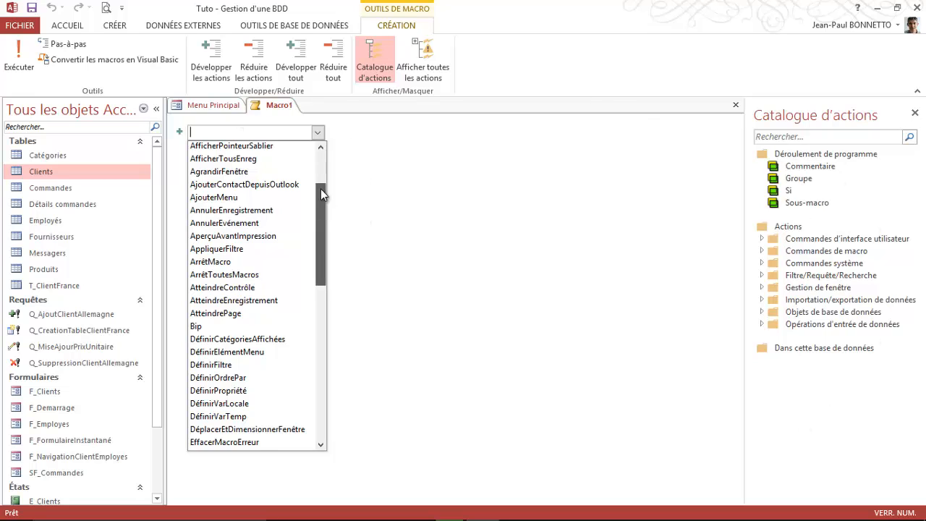
left_click_drag(320, 246, 282, 110)
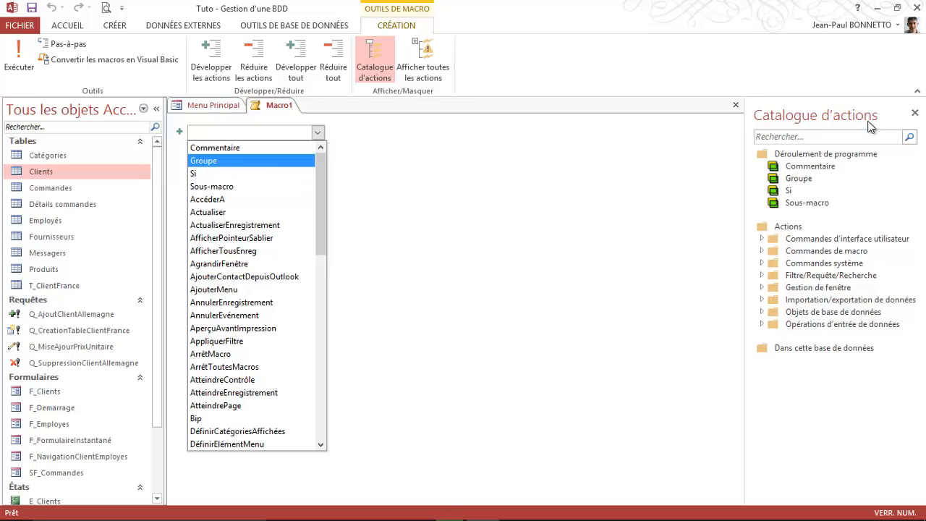
left_click(499, 150)
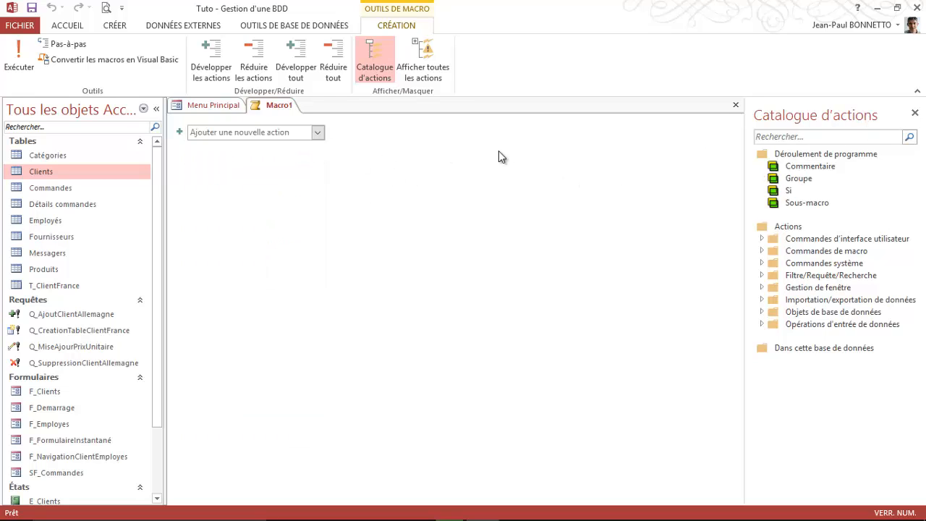
Add a comment to Macro1 reading "Cette macro va ouvrir le formulaire F_CLient et affiche un message dans une boite de dialogue".
left_click(812, 167)
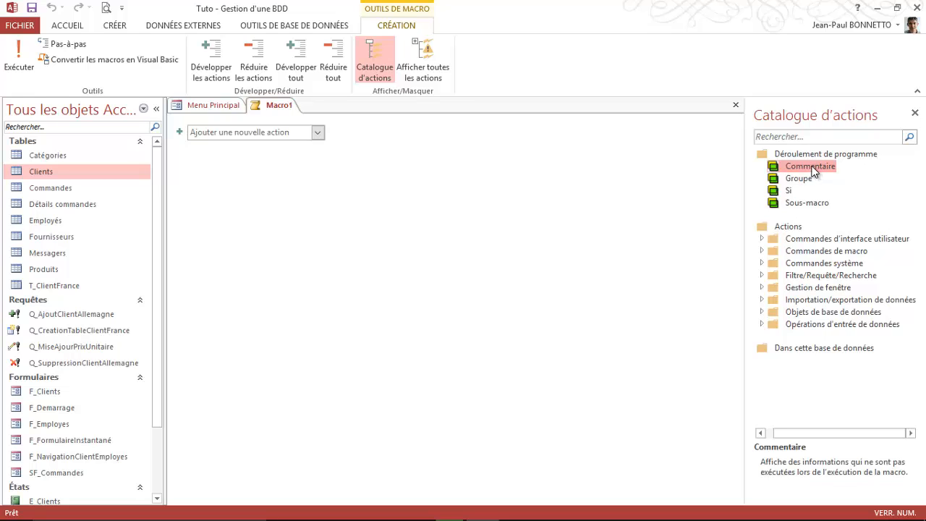
left_click_drag(814, 172, 262, 133)
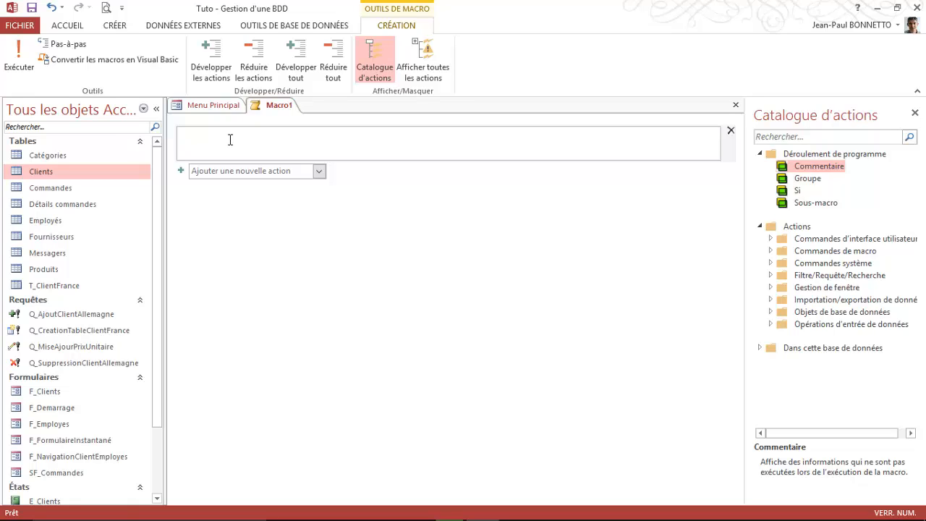
type("Cette macro va ouvrir le formulaire F_CLient et affiche un message dans une boite de dialogue")
Add a ZoneMessage action below the comment with the message "Cette macro va ouvrir le formulaire F_Client".
left_click(319, 171)
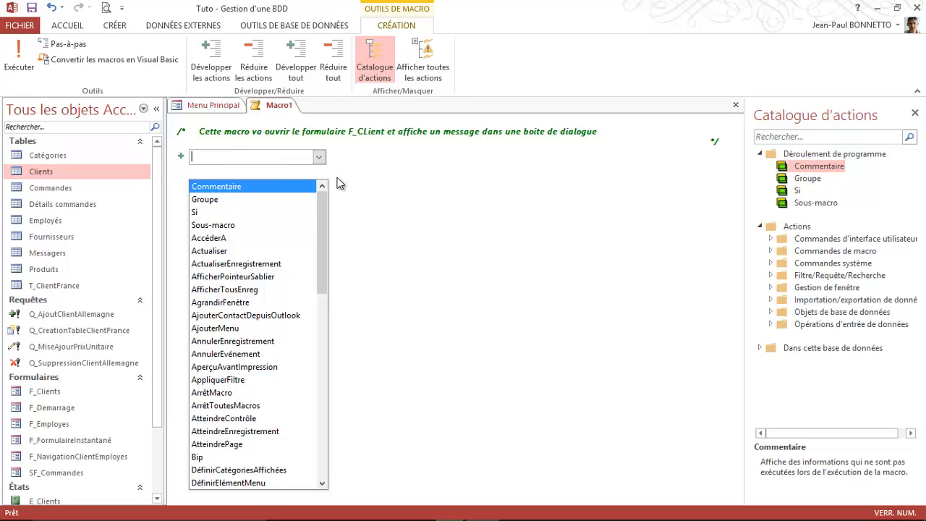
left_click_drag(322, 202, 323, 387)
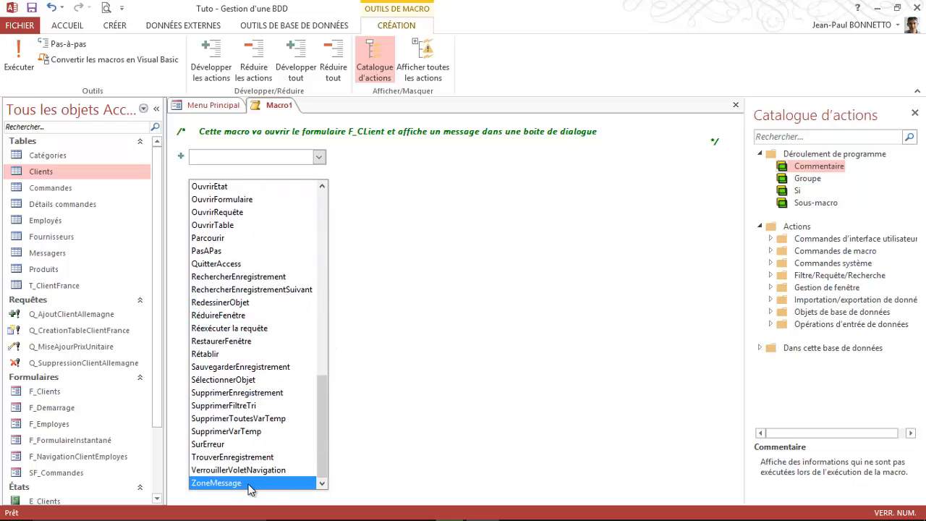
left_click(222, 486)
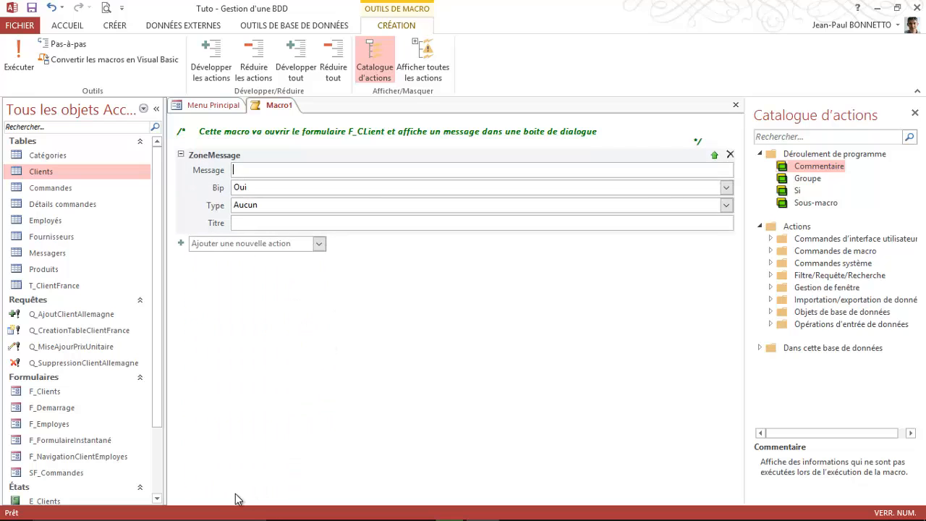
left_click(245, 168)
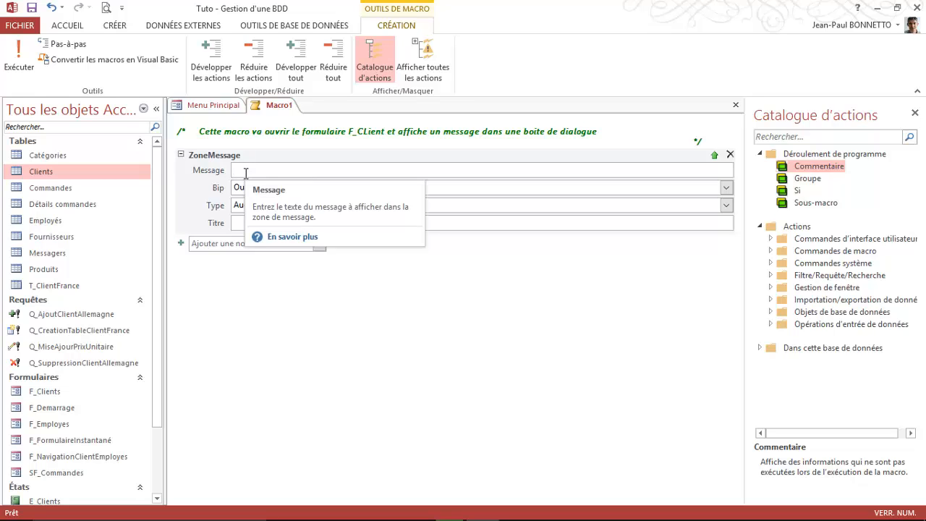
type("Cette ")
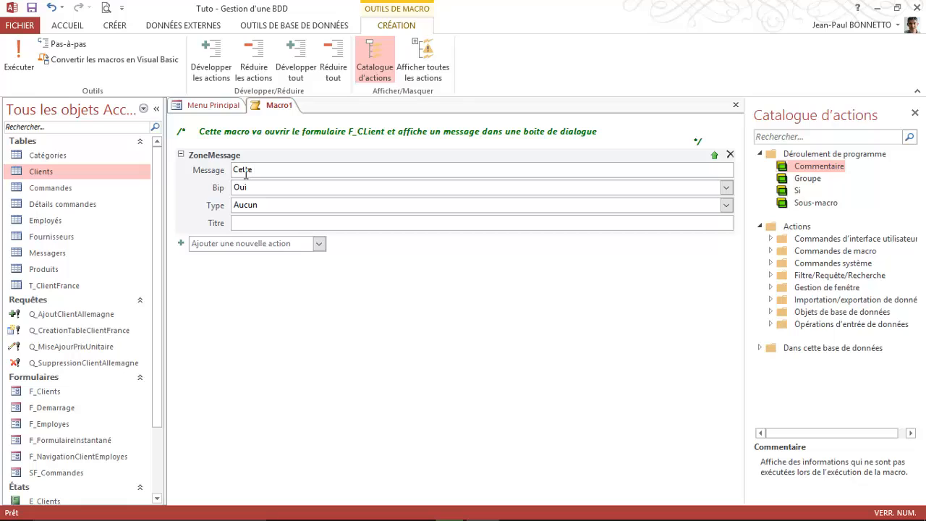
type("macro va ouvrir le formu")
type("laire F_Client")
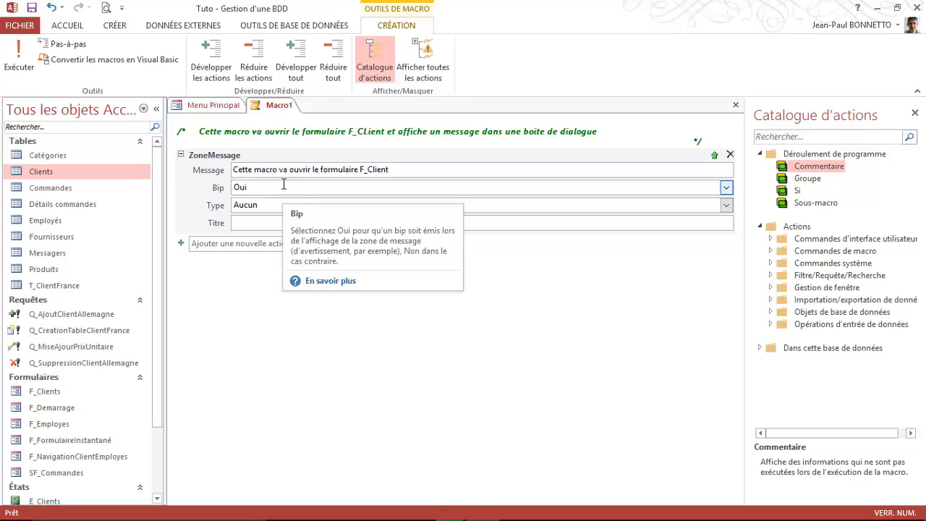
Set the ZoneMessage action's type to Information and its title to "Message d'information".
left_click(271, 203)
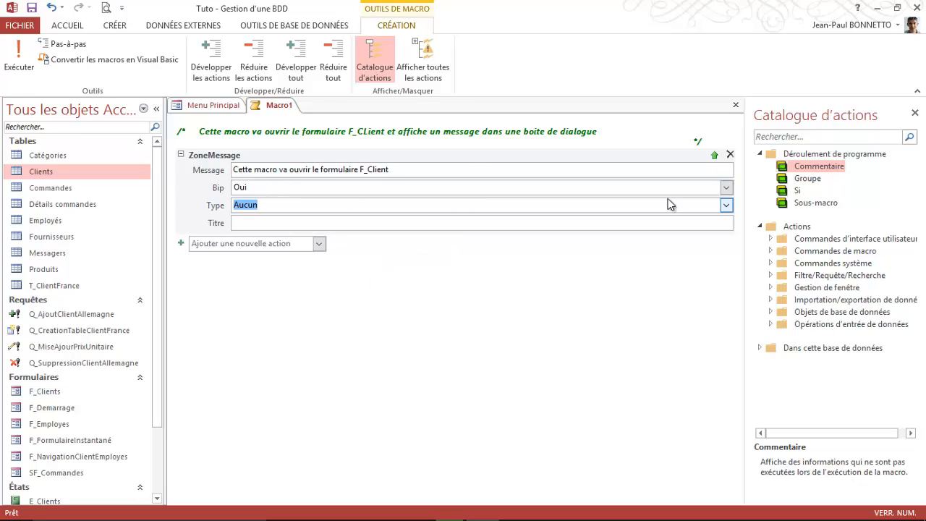
left_click(725, 206)
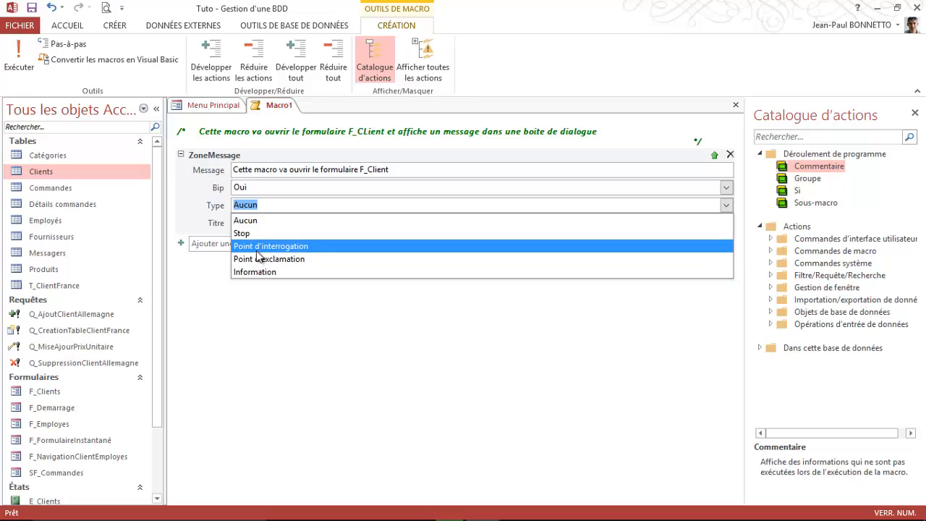
left_click(257, 272)
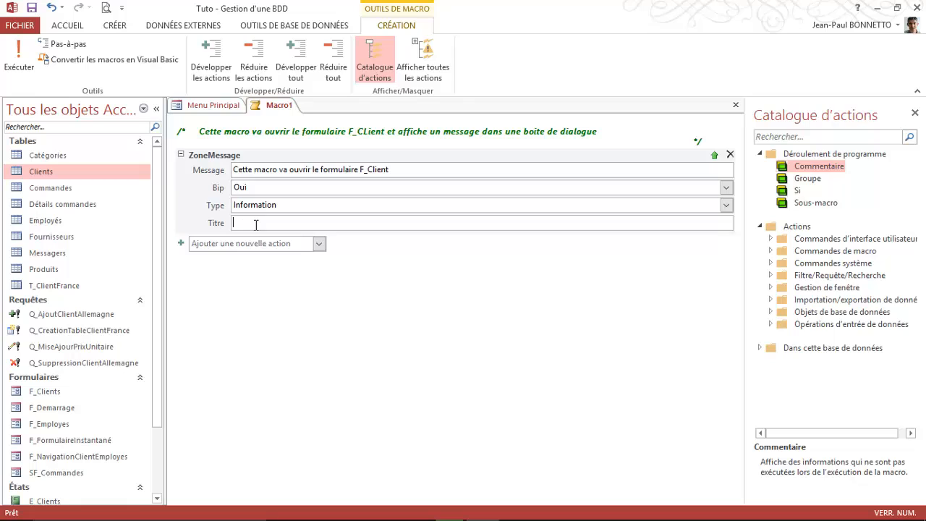
type("Message d'information")
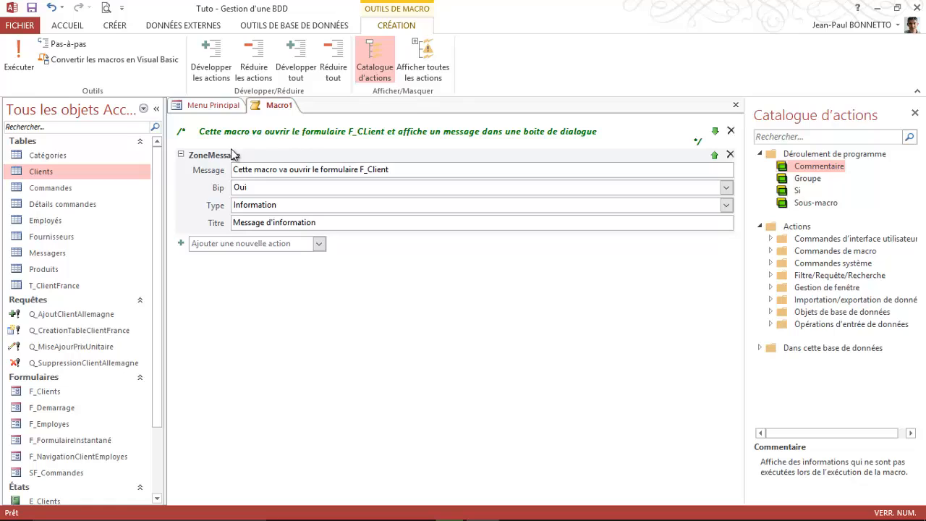
Add an OuvrirFormulaire action below the message box that opens F_Clients in Formulaire view.
left_click(319, 244)
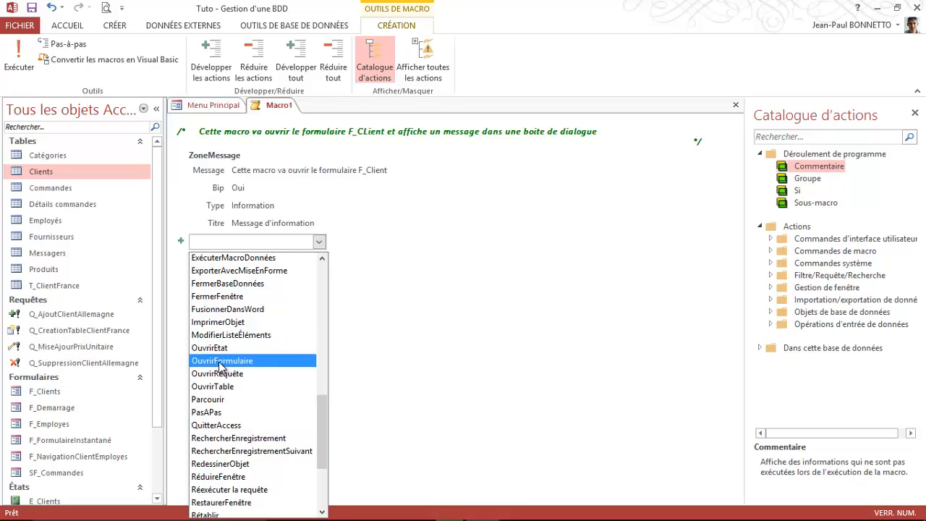
left_click(221, 360)
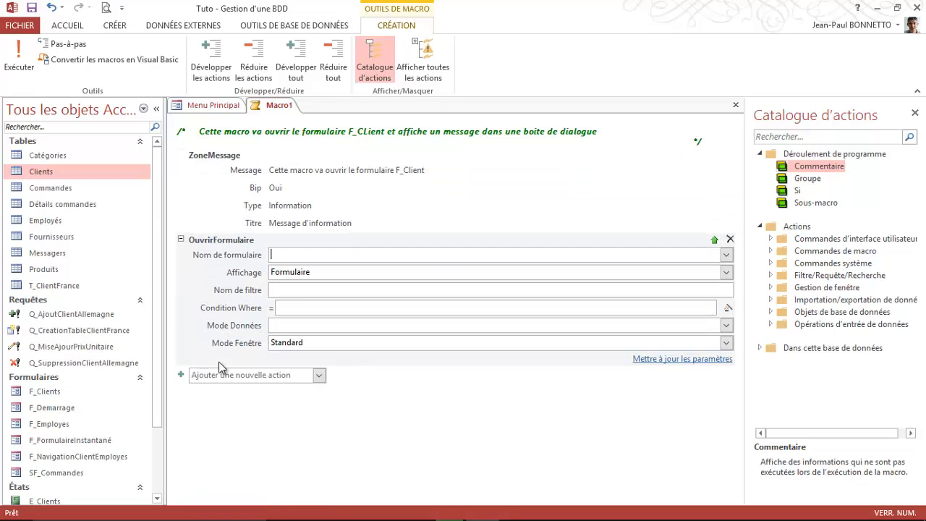
left_click(282, 253)
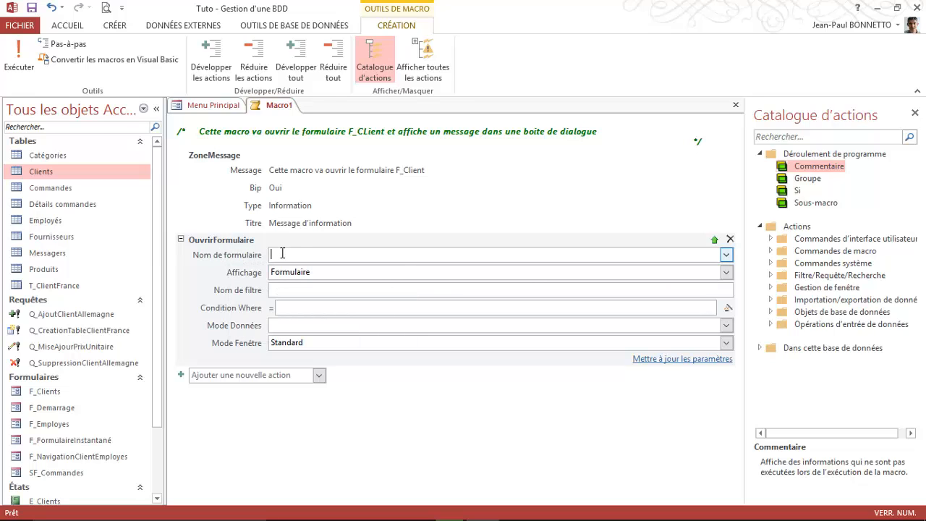
left_click(727, 256)
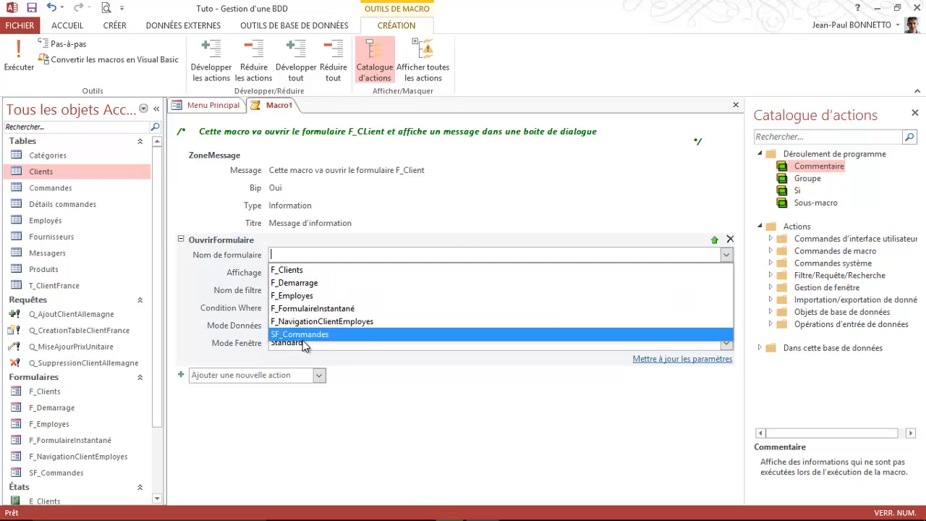
left_click(293, 272)
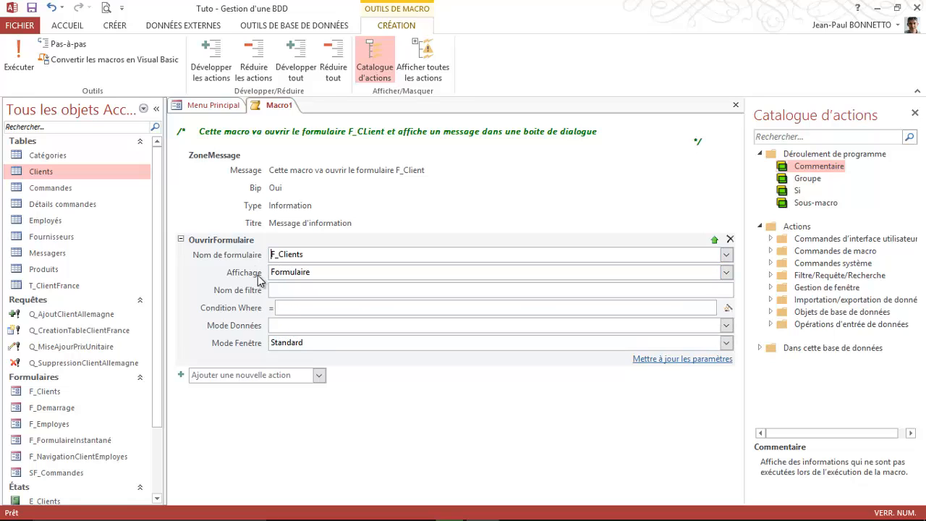
double_click(321, 272)
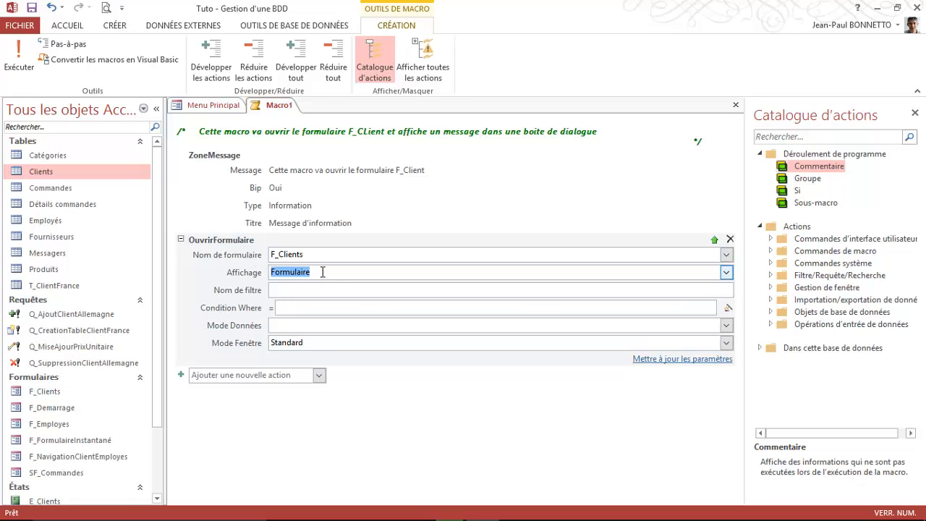
left_click(726, 273)
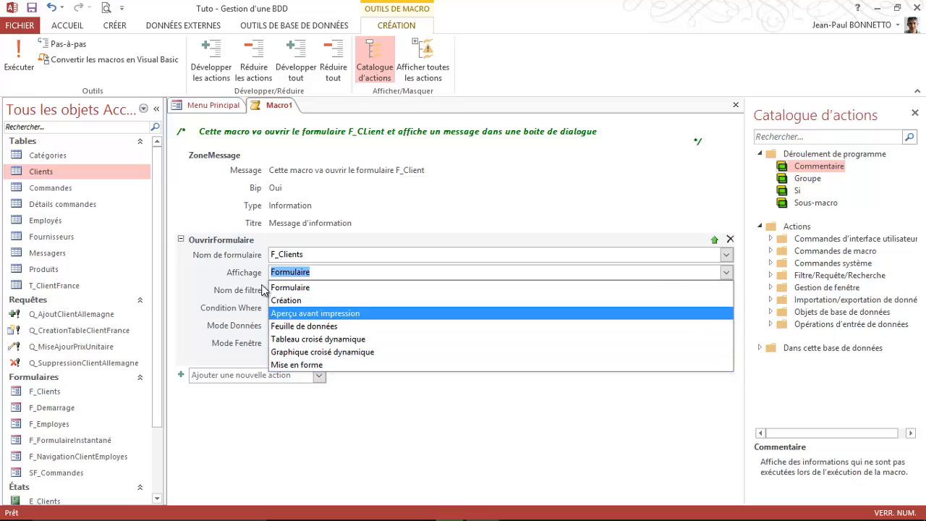
left_click(288, 287)
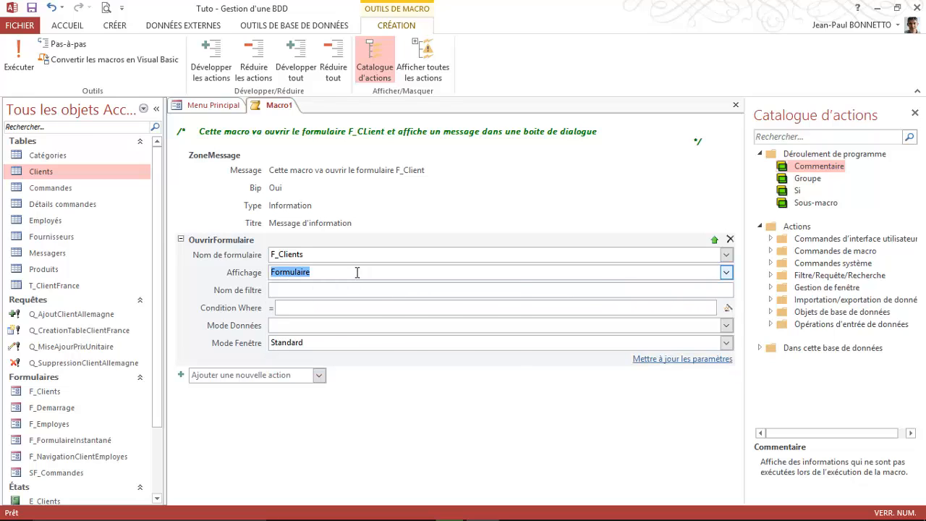
Set the OuvrirFormulaire action's window mode to Standard and its data mode to Modification, leaving the filter name and Where condition empty.
left_click(280, 290)
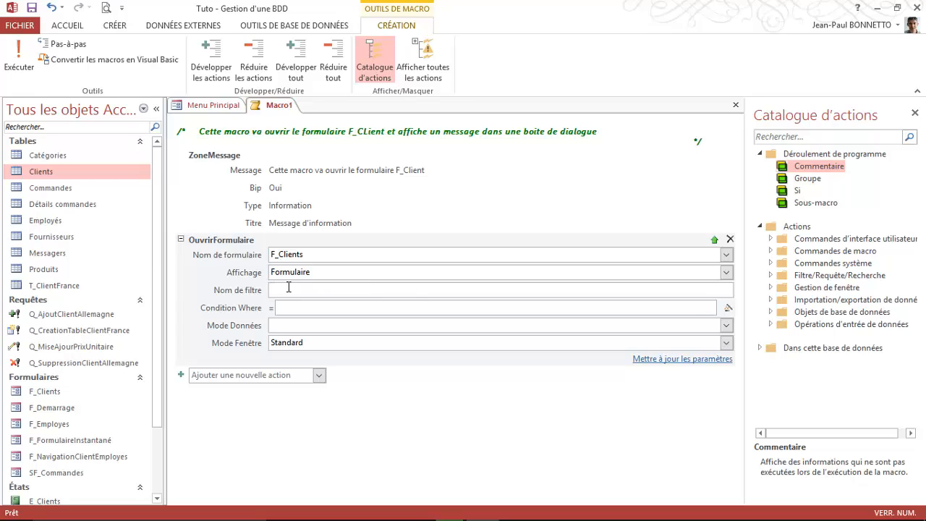
mouse_move(274, 292)
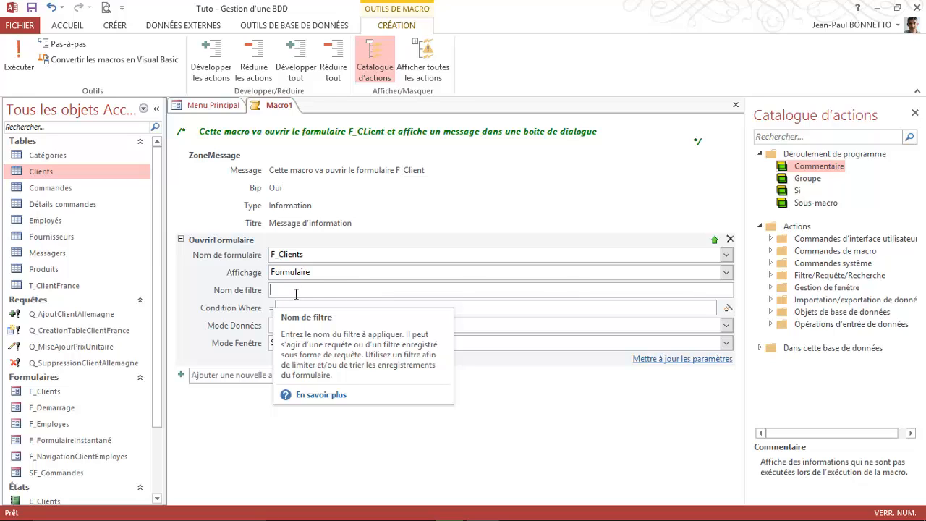
mouse_move(295, 309)
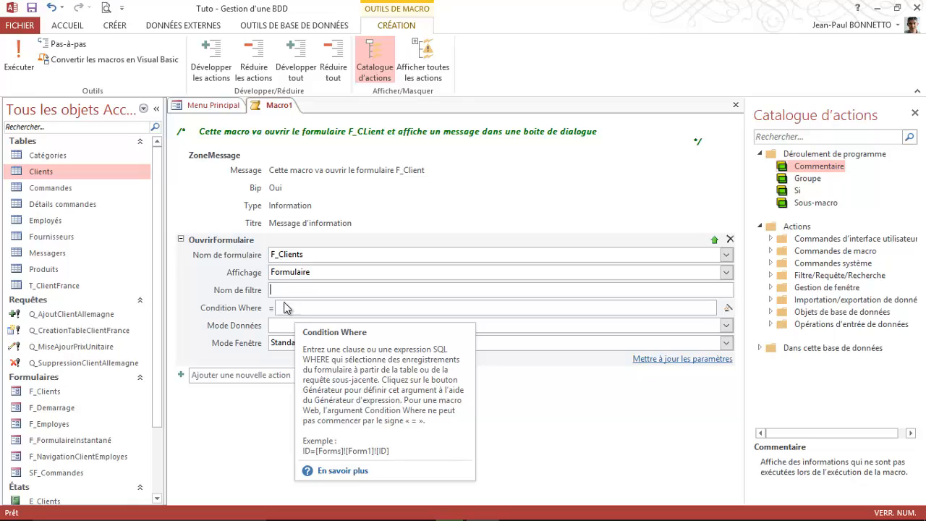
left_click(323, 341)
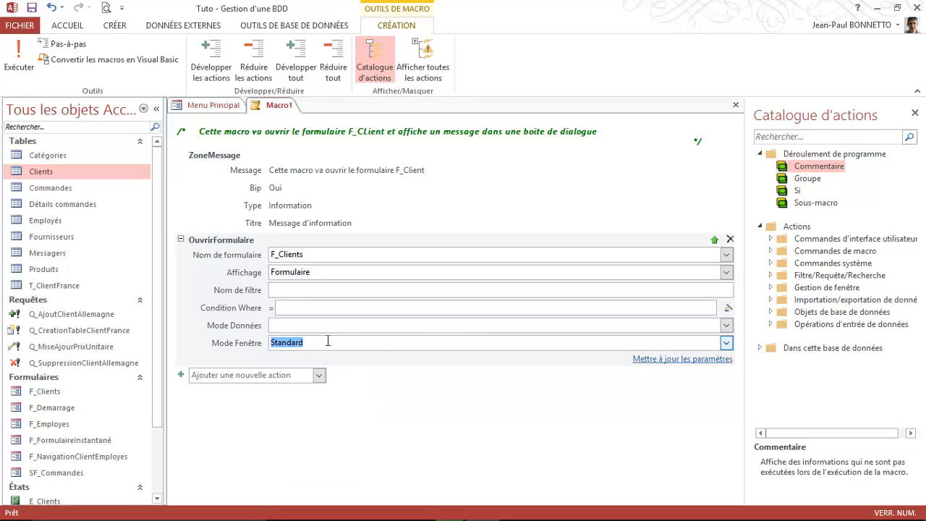
left_click(727, 343)
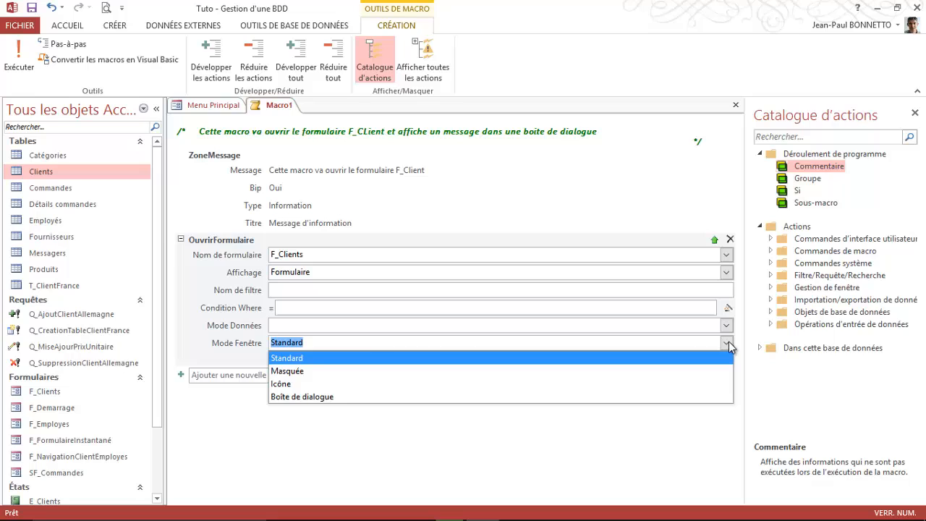
left_click(293, 358)
left_click(288, 324)
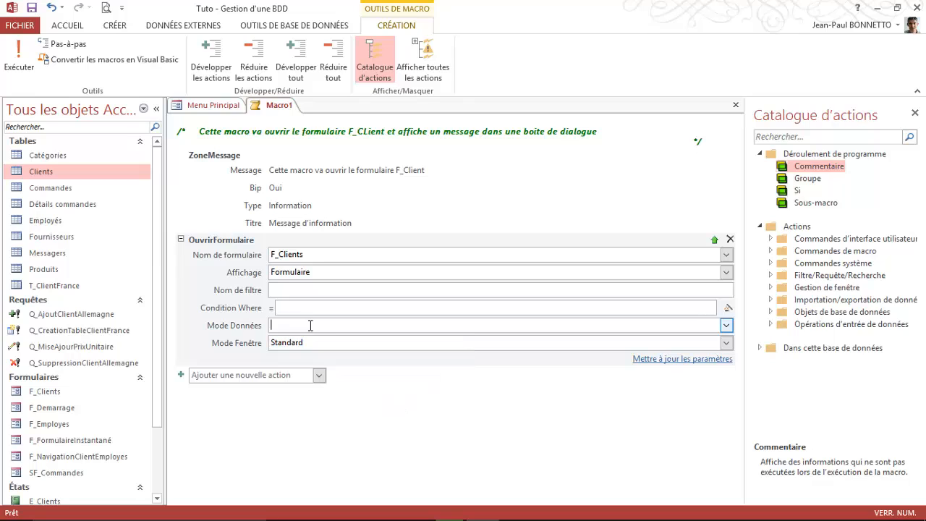
left_click(726, 326)
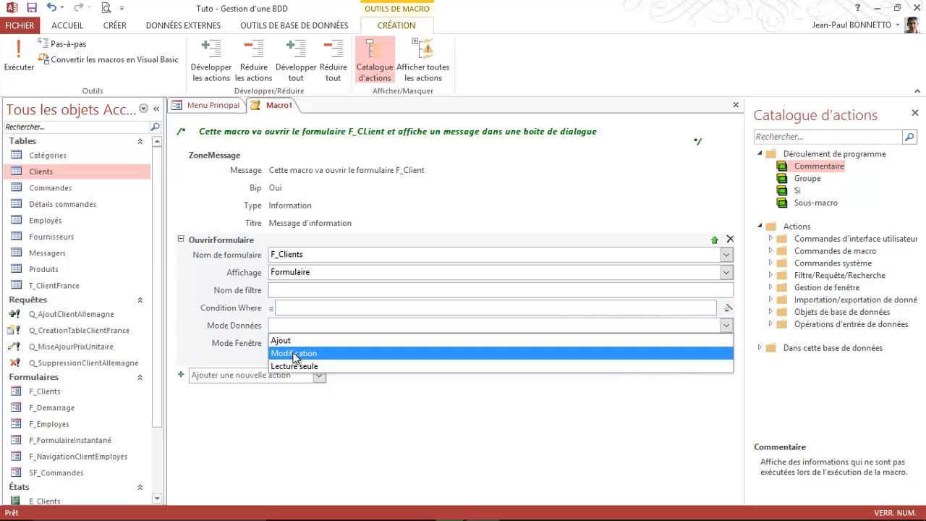
left_click(295, 354)
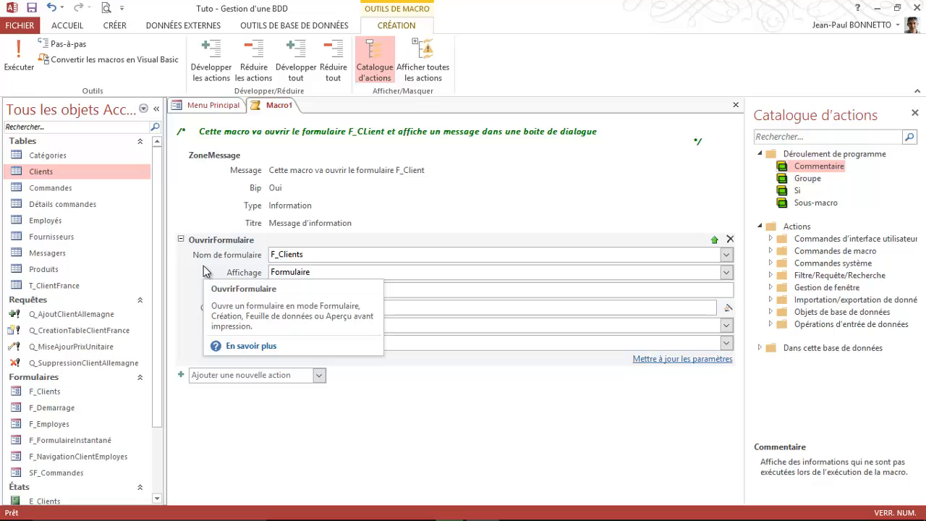
Add a DéplacerEtDimensionnerFenêtre action at the end of the macro with Droite 0 and Bas 0.
left_click(318, 375)
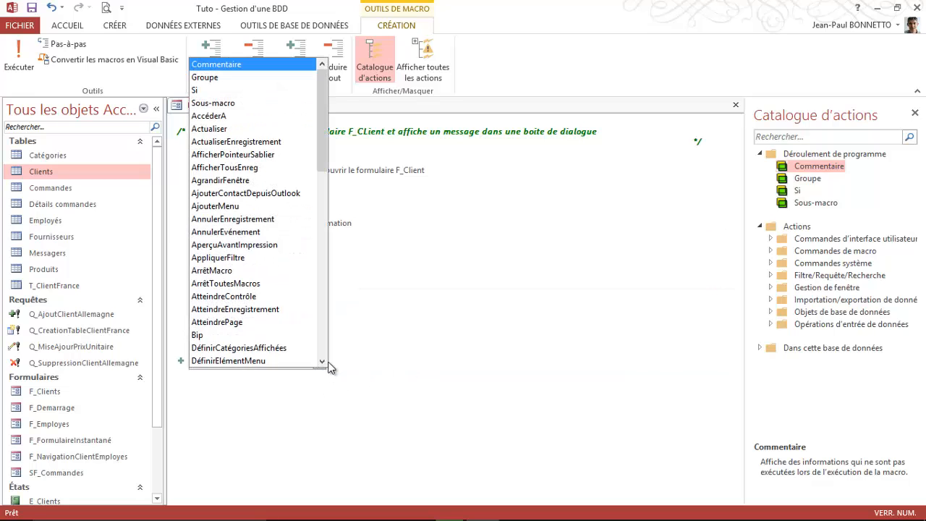
left_click_drag(323, 125, 323, 168)
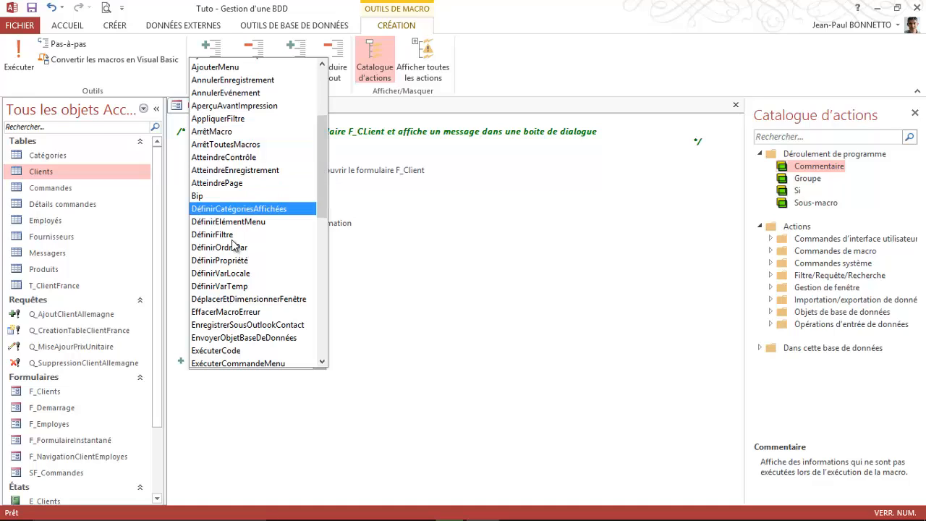
left_click(241, 299)
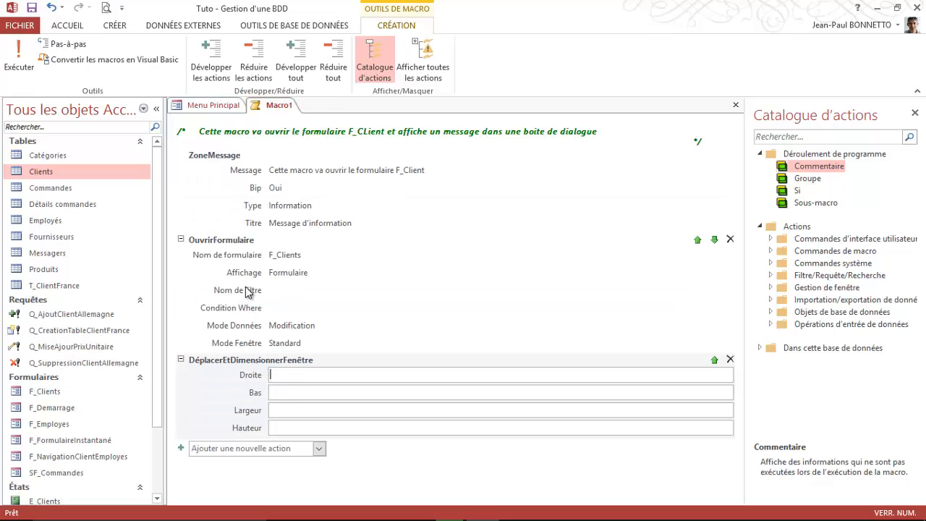
left_click(279, 392)
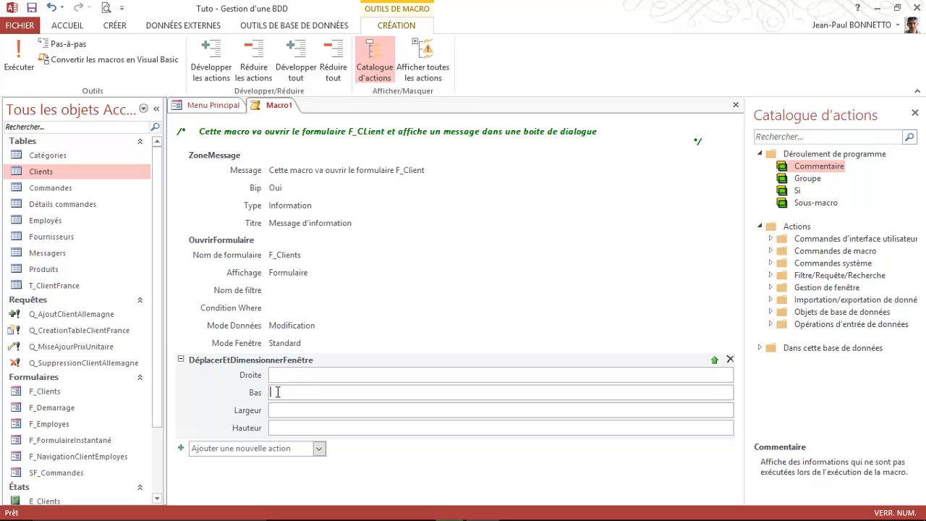
left_click(287, 411)
left_click(284, 374)
type("0")
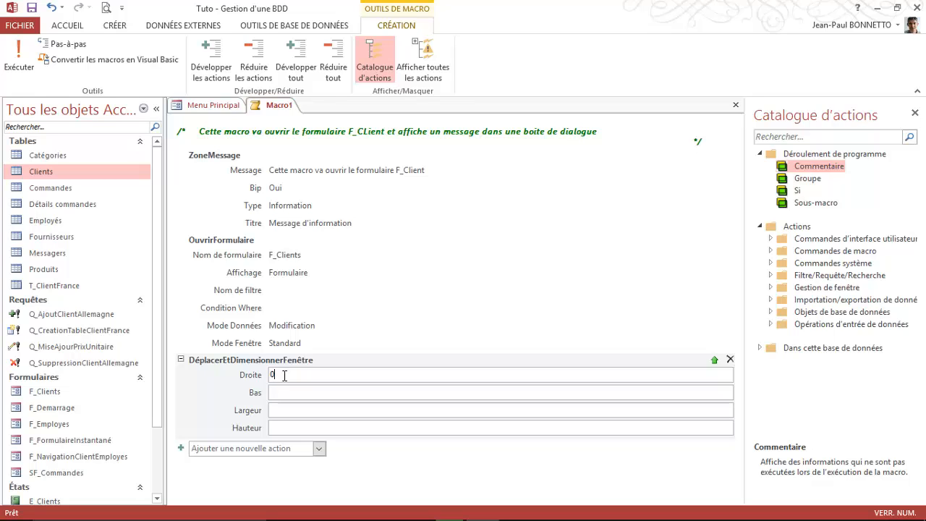
left_click(282, 392)
type("0")
Save the macro under the name Ouvre_FClient and close it.
left_click(32, 8)
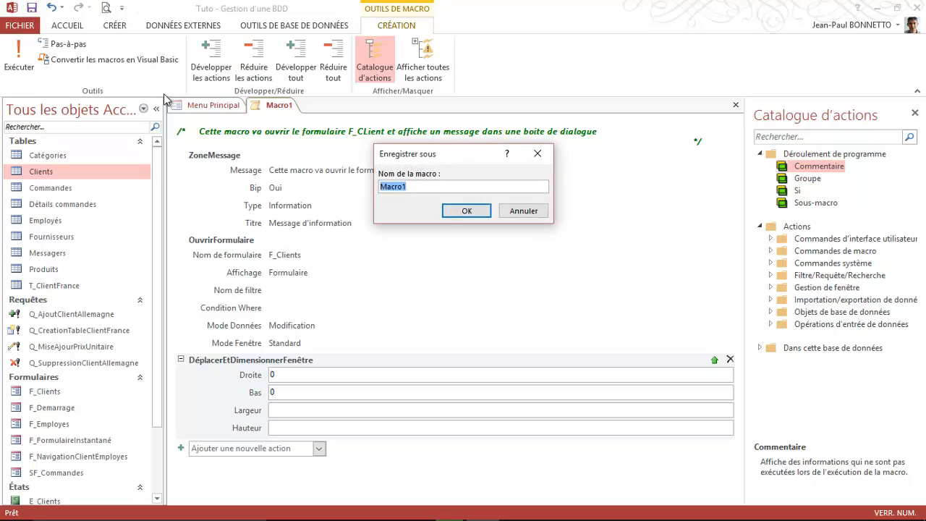
left_click(410, 187)
left_click_drag(410, 186, 374, 188)
type("Ouvre_FClient")
left_click(465, 216)
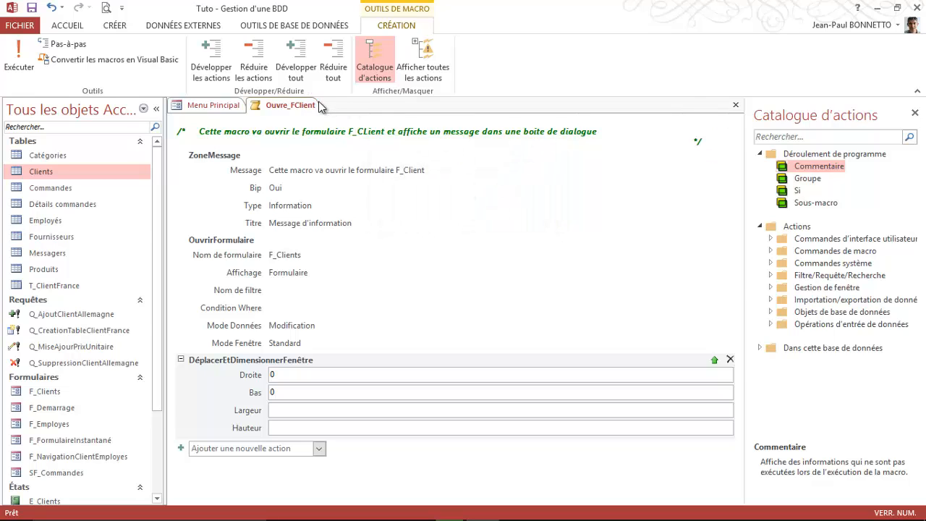
left_click(735, 105)
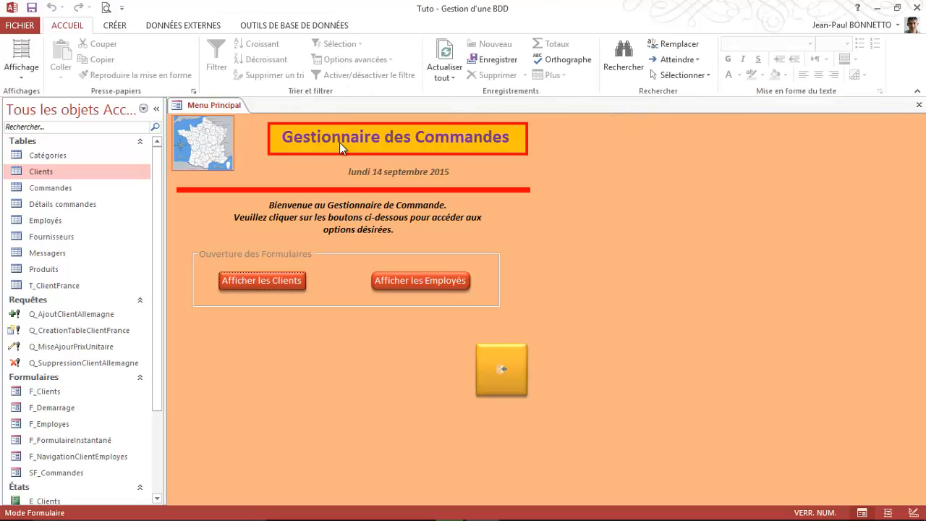
Close the Menu Principal form, then run the Ouvre_FClient macro and accept its message box.
left_click_drag(157, 155, 162, 257)
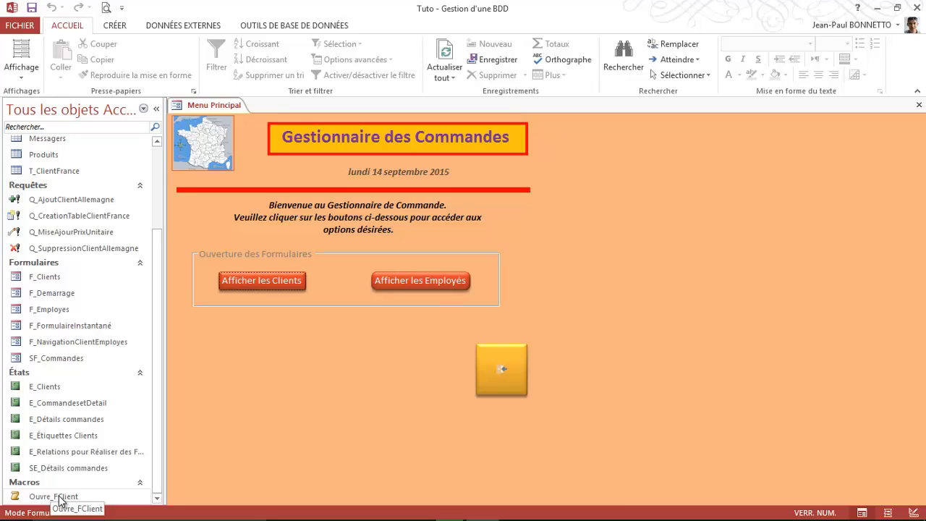
left_click(916, 103)
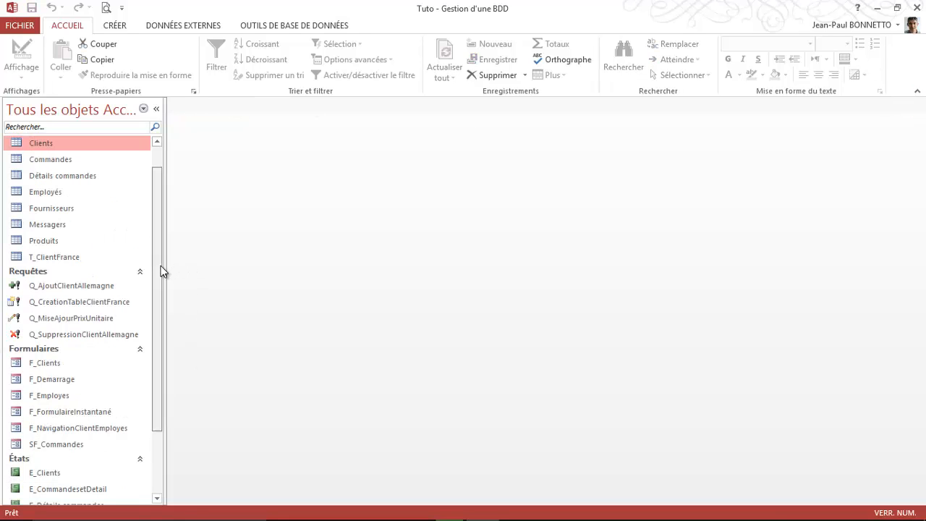
scroll(147, 355, "down", 3)
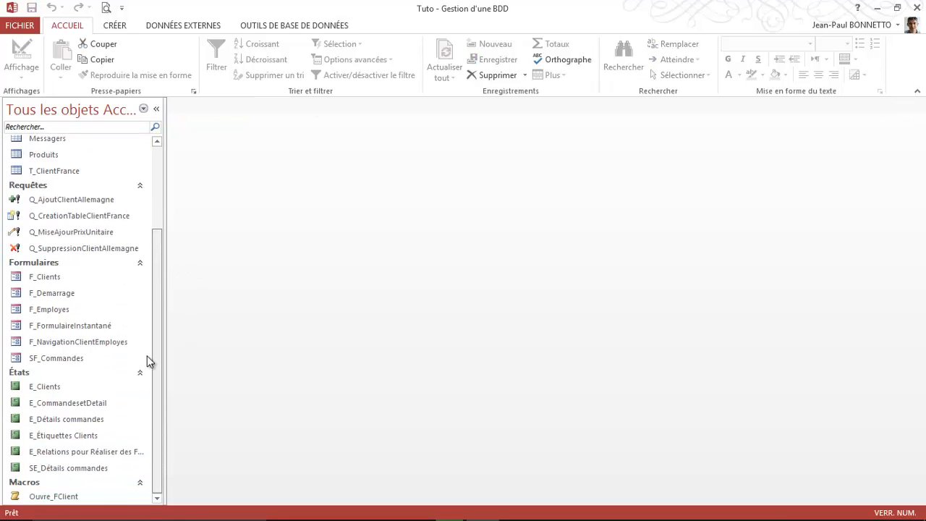
double_click(50, 496)
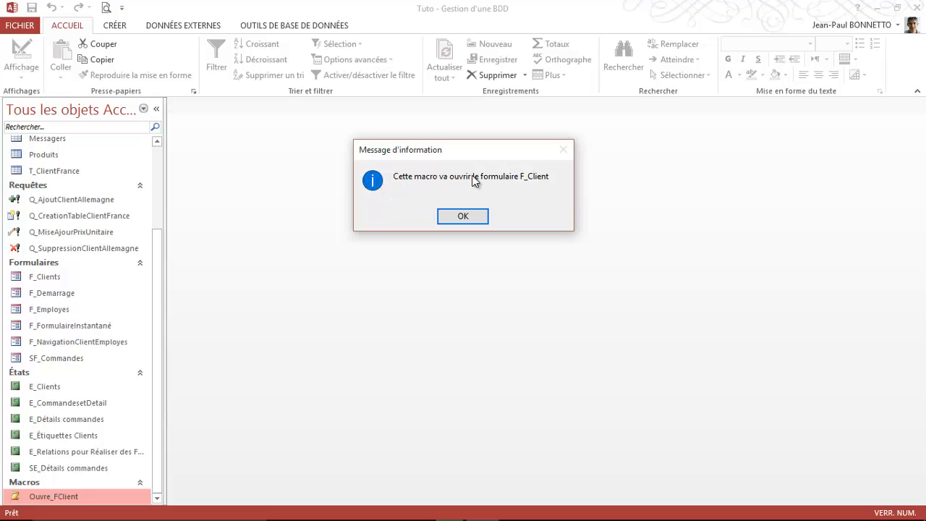
left_click(462, 217)
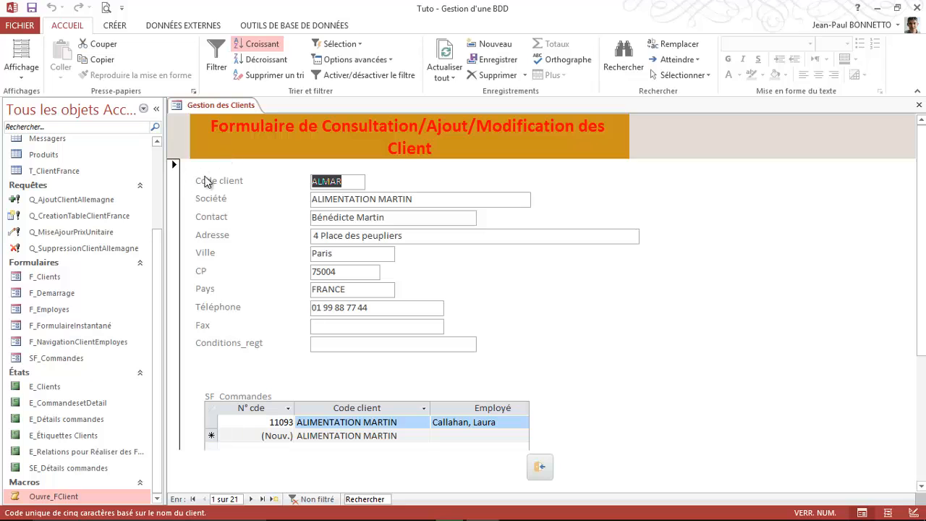
Browse the client records in the Gestion des Clients form, six forward and three back.
left_click(250, 500)
left_click(250, 499)
left_click(250, 500)
left_click(250, 500)
left_click(251, 500)
left_click(250, 499)
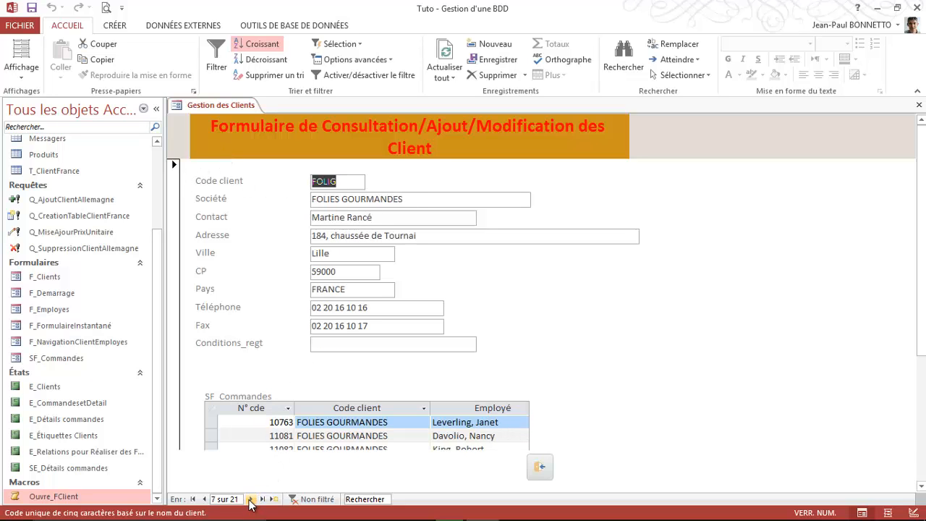
left_click(205, 500)
left_click(205, 500)
left_click(205, 500)
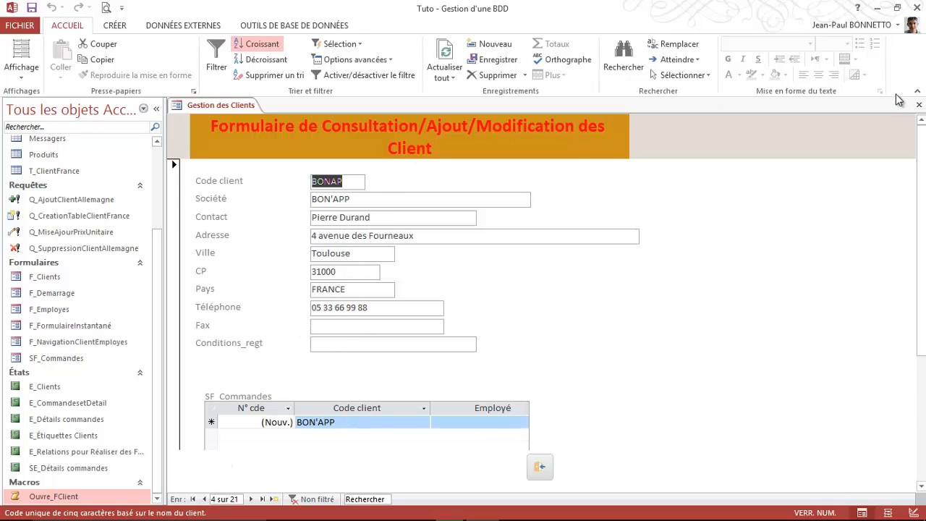
Close the Gestion des Clients form and create a new blank macro.
left_click(919, 105)
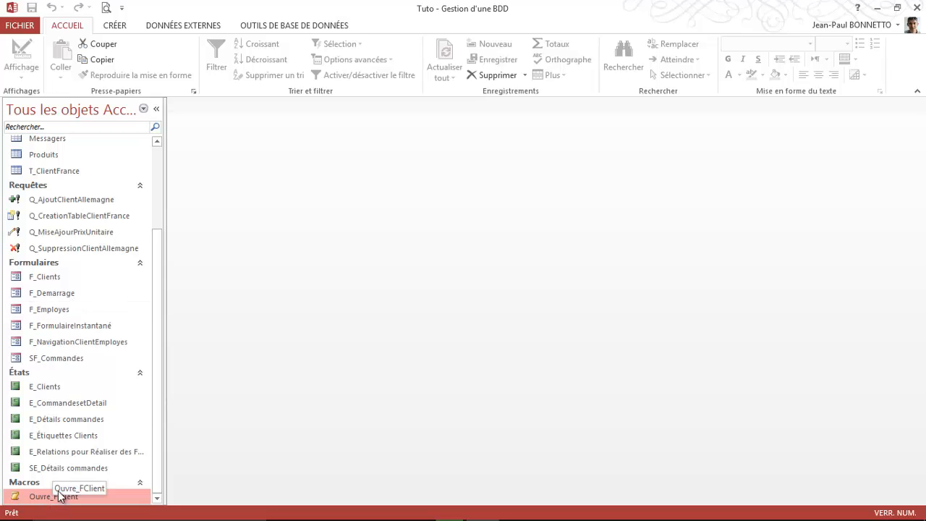
left_click_drag(159, 296, 3, 463)
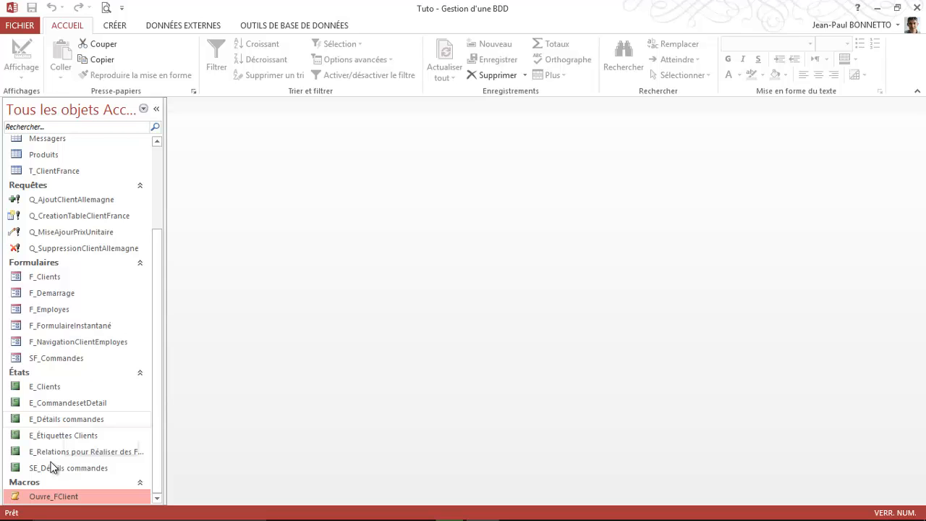
left_click(114, 25)
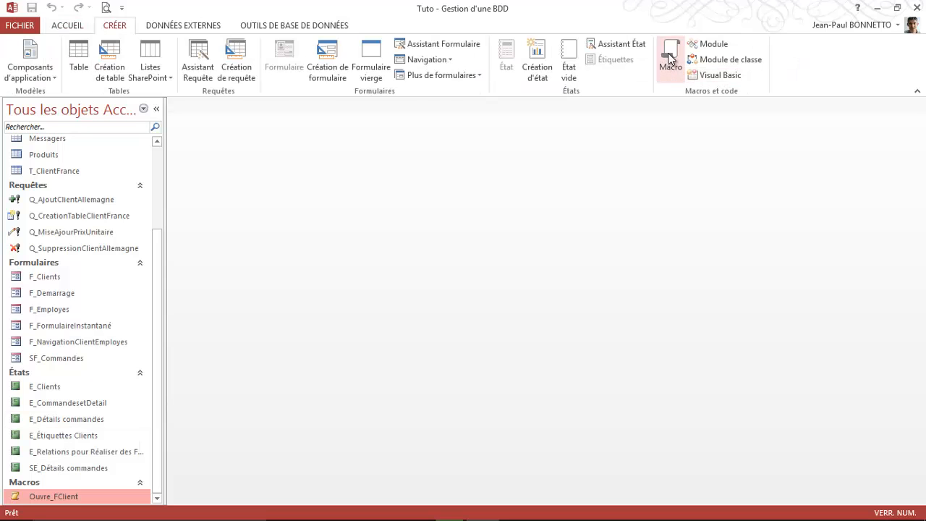
left_click(668, 61)
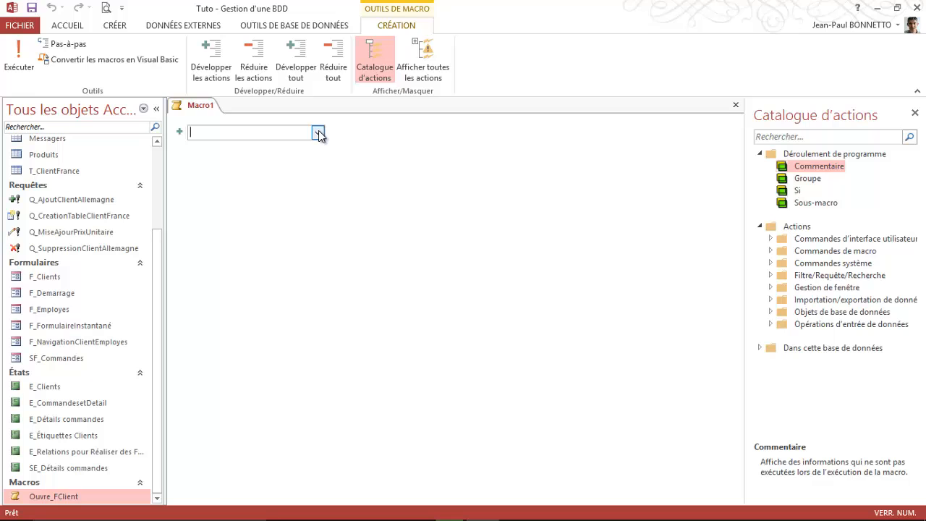
Add a Commentaire to the macro reading "Macro permettant d'ouvrir la base de données via le formulaire de démarrage".
left_click(318, 133)
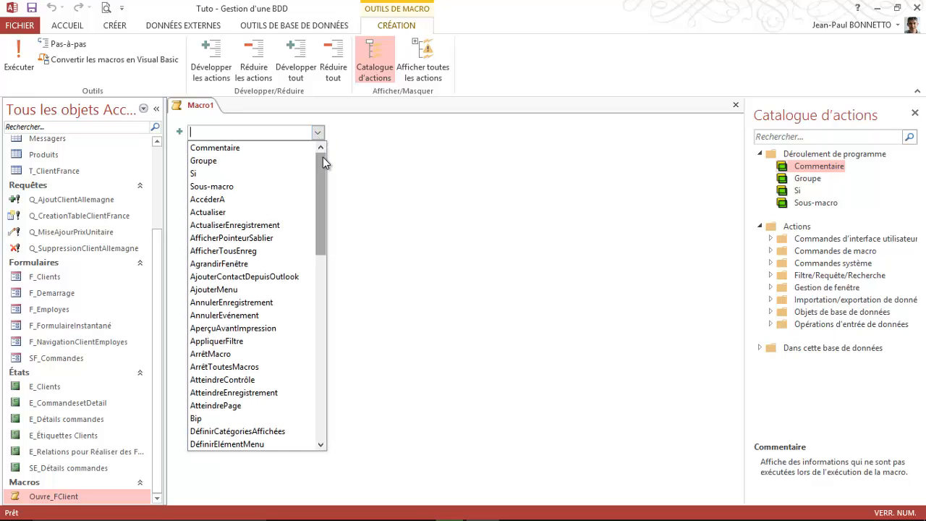
left_click(224, 148)
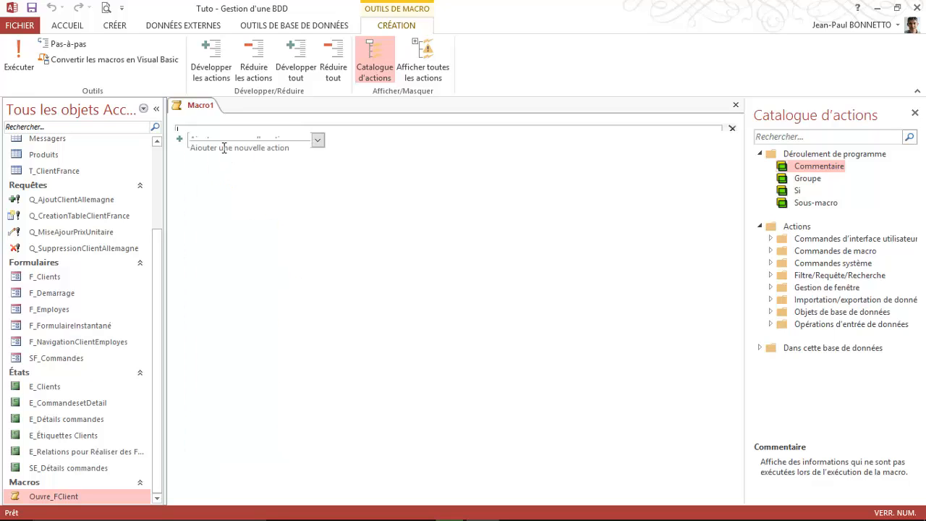
type("Mac")
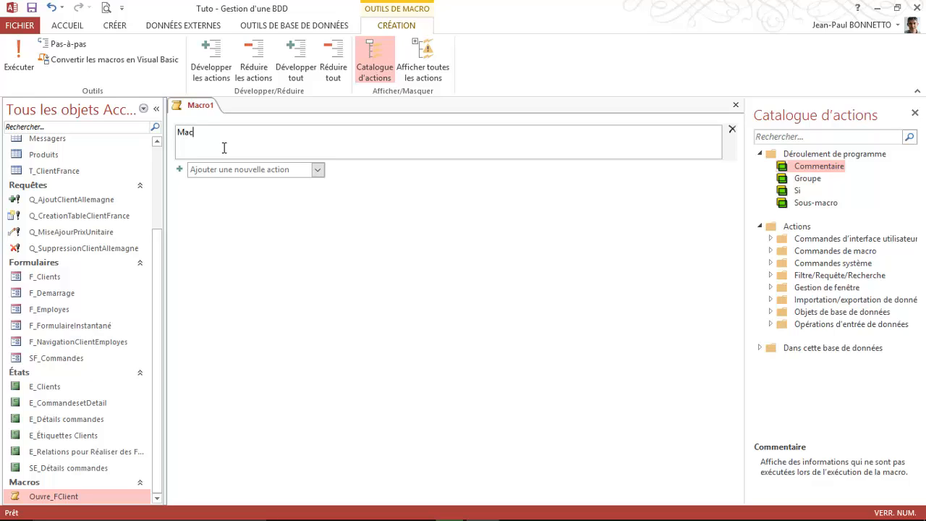
type("ro permettant d'ouvrir la base de données v")
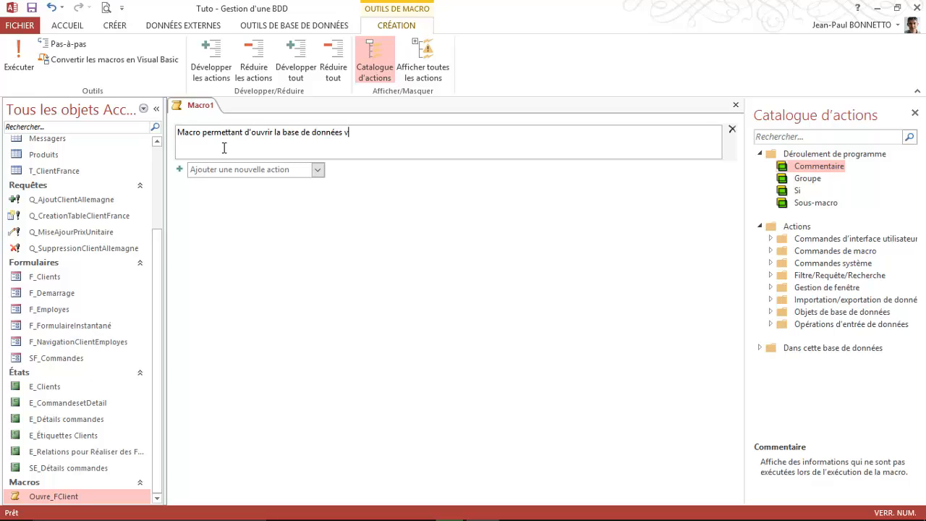
type("ia le formulaire de démarr")
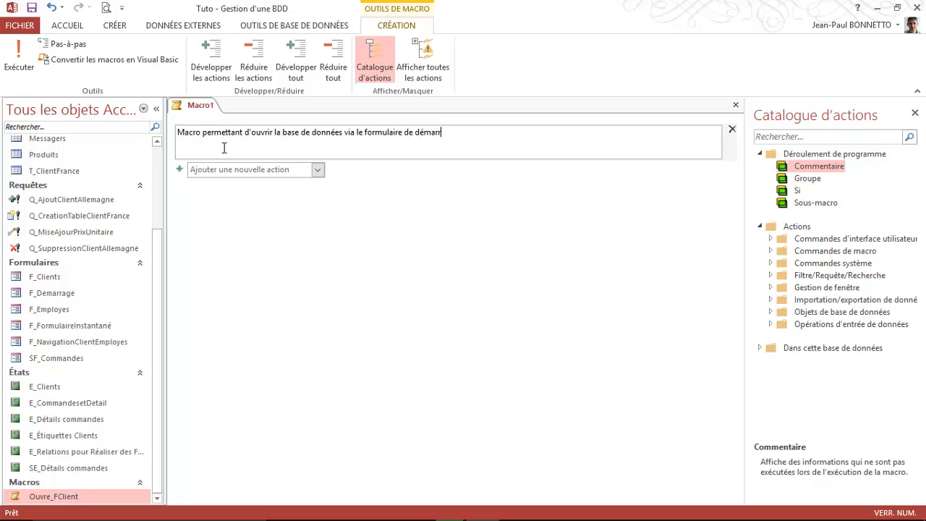
type("age")
Add an OuvrirFormulaire action below the comment with F_Demarrage as the form to open.
left_click(294, 170)
left_click(318, 169)
scroll(318, 231, "down", 7)
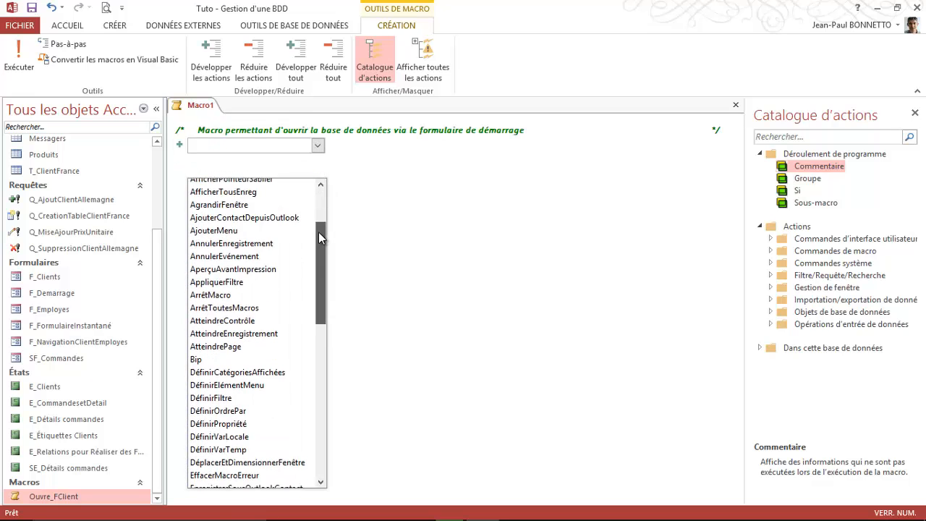
scroll(325, 298, "down", 5)
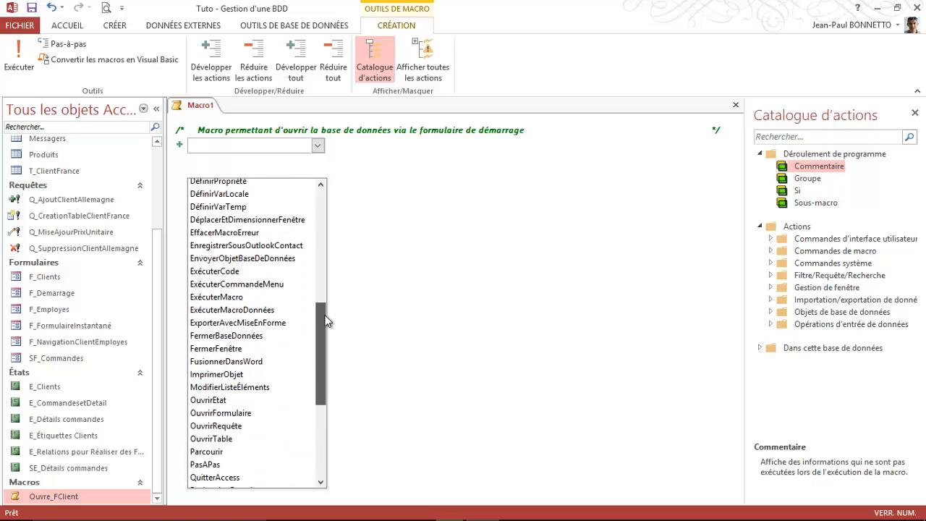
left_click(220, 372)
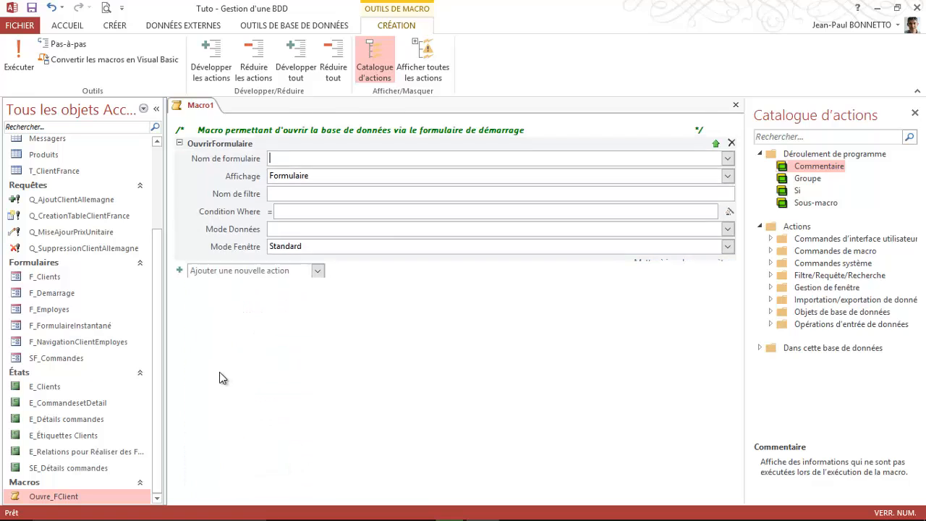
left_click(727, 159)
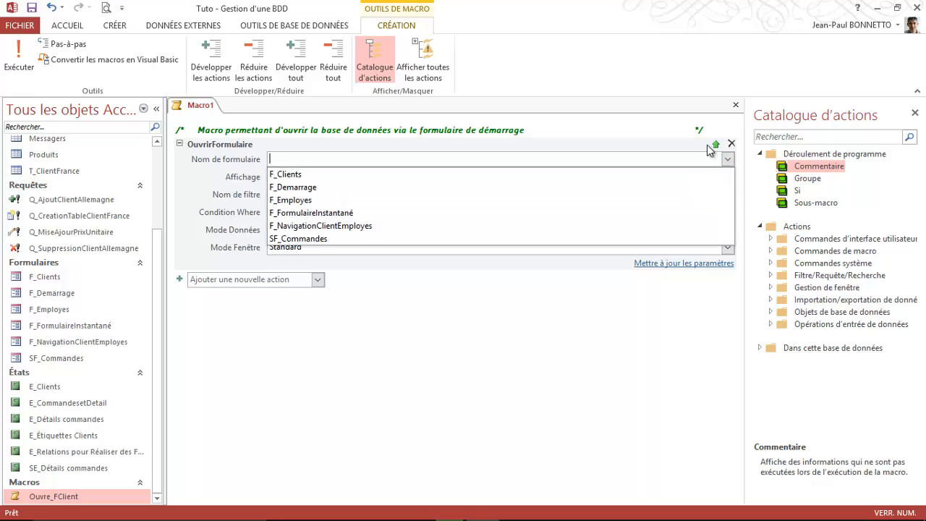
left_click(287, 189)
left_click(314, 175)
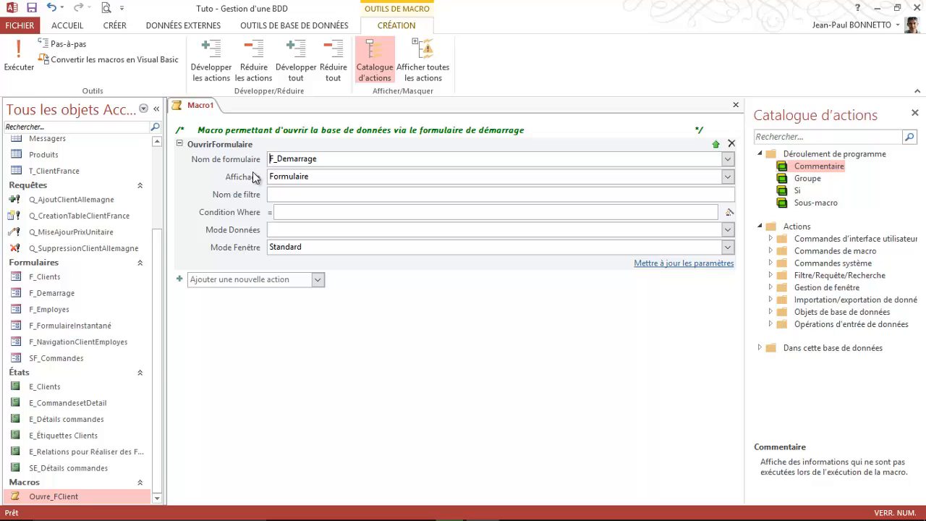
Save the macro under the name autoexec and close it.
left_click(199, 108)
left_click(33, 9)
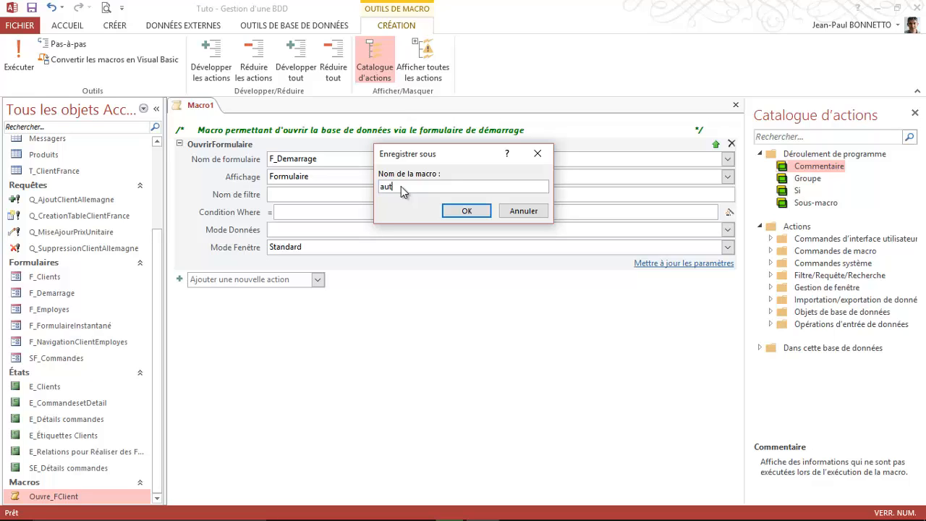
type("autoexec")
left_click(463, 212)
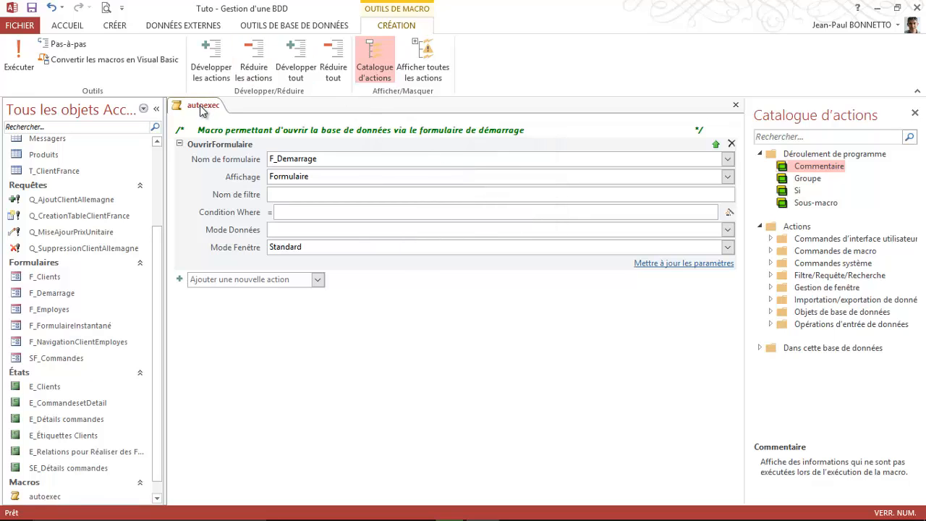
left_click(736, 105)
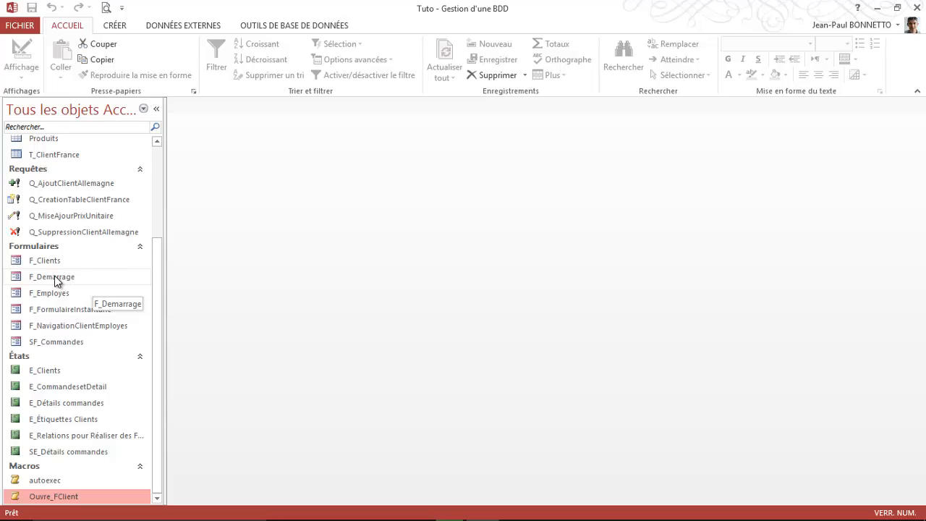
Open the Access options for the current database and expand the choices for the form displayed at startup.
left_click(18, 26)
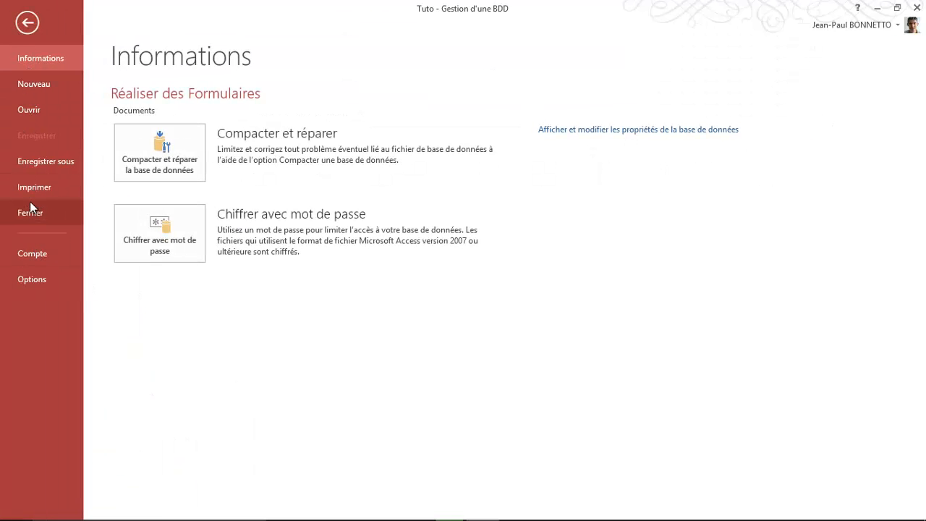
left_click(33, 279)
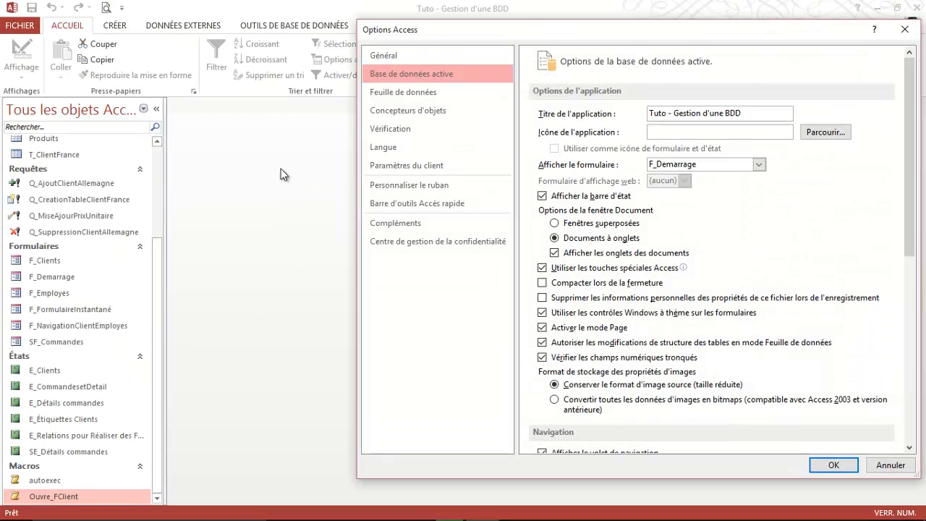
left_click_drag(682, 28, 531, 38)
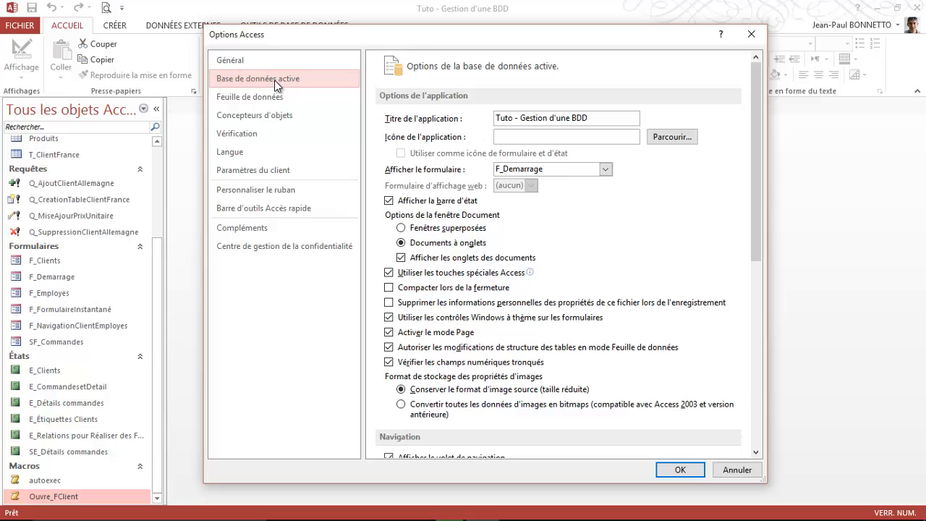
left_click(605, 169)
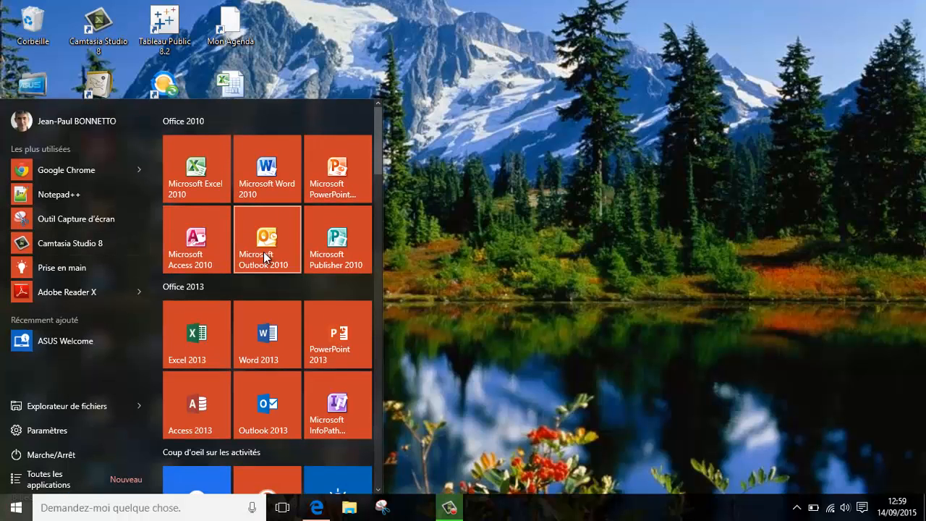
Start Access 2013 and reopen the recent database Réaliser des Formulaires.accdb from Documents to test the autoexec macro.
left_click(195, 362)
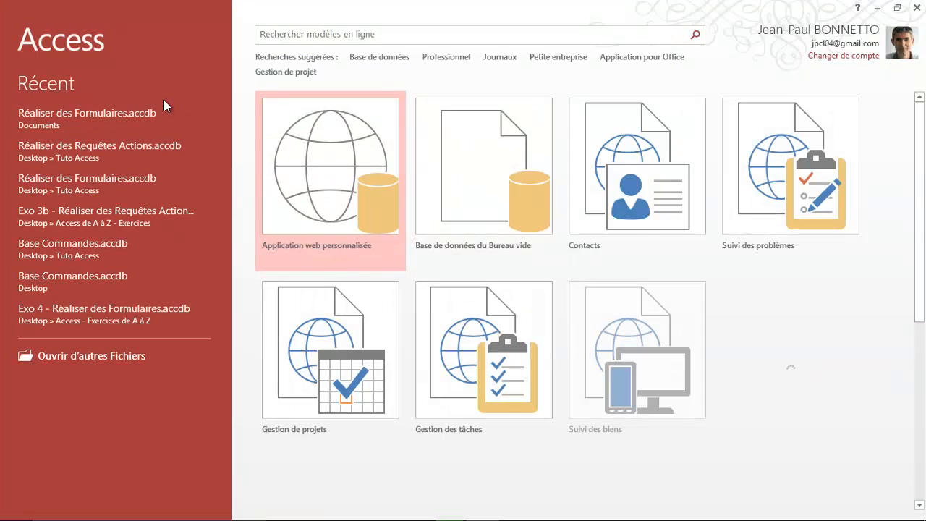
left_click(60, 112)
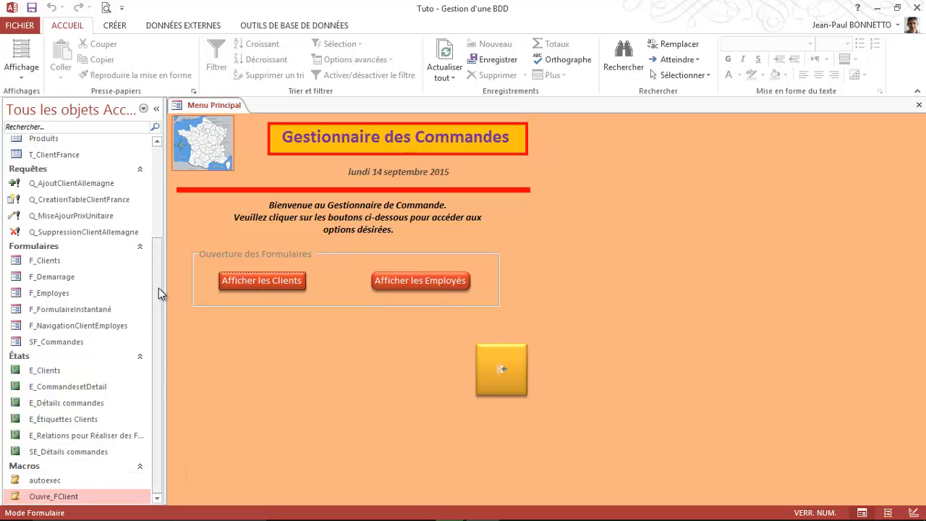
left_click_drag(159, 288, 162, 266)
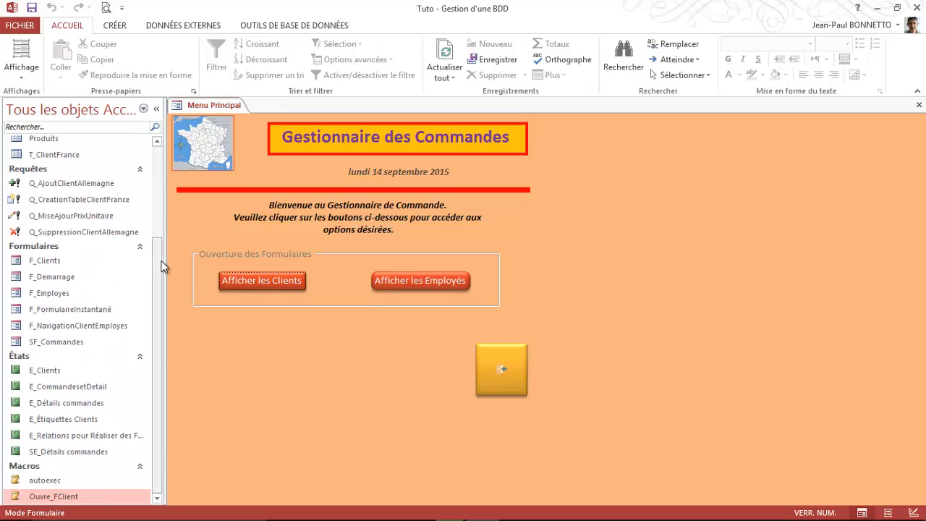